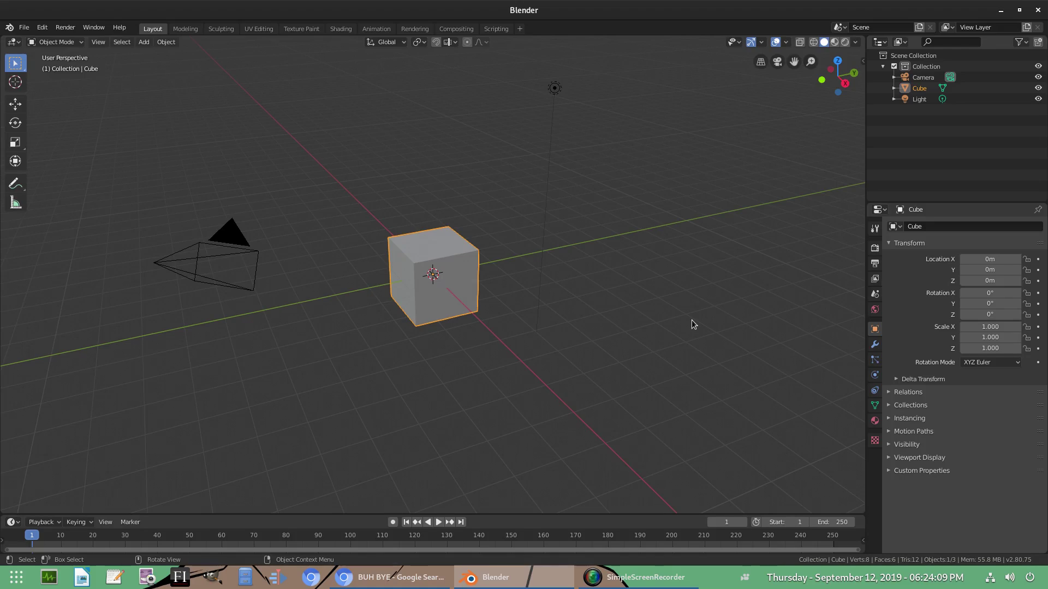
Step: Delete the default cube, add a NURBS path curve at the origin and start editing its control points
key("Delete")
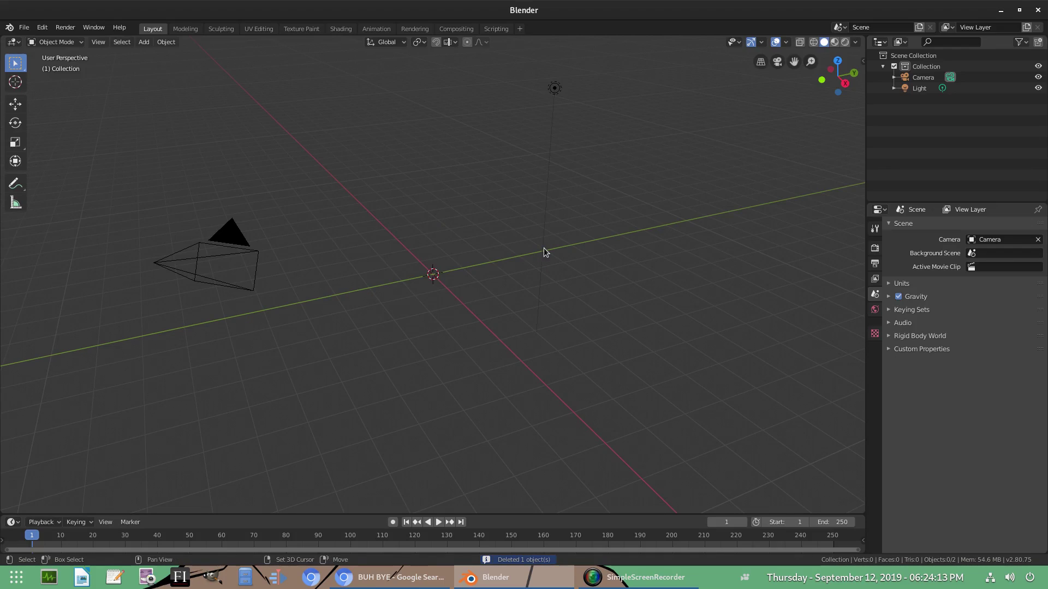
key("shift+a")
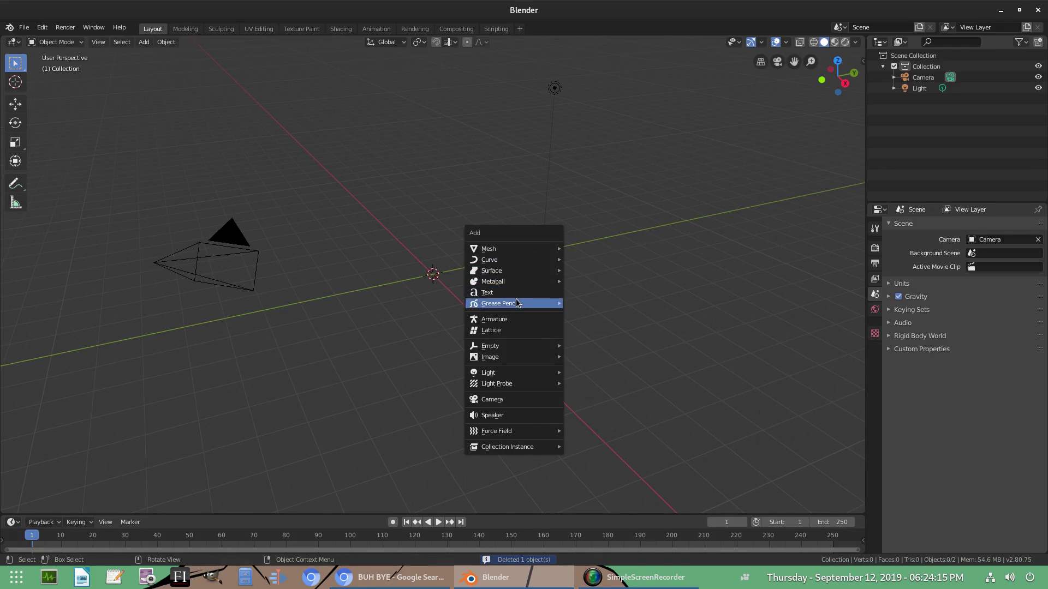
mouse_move(498, 261)
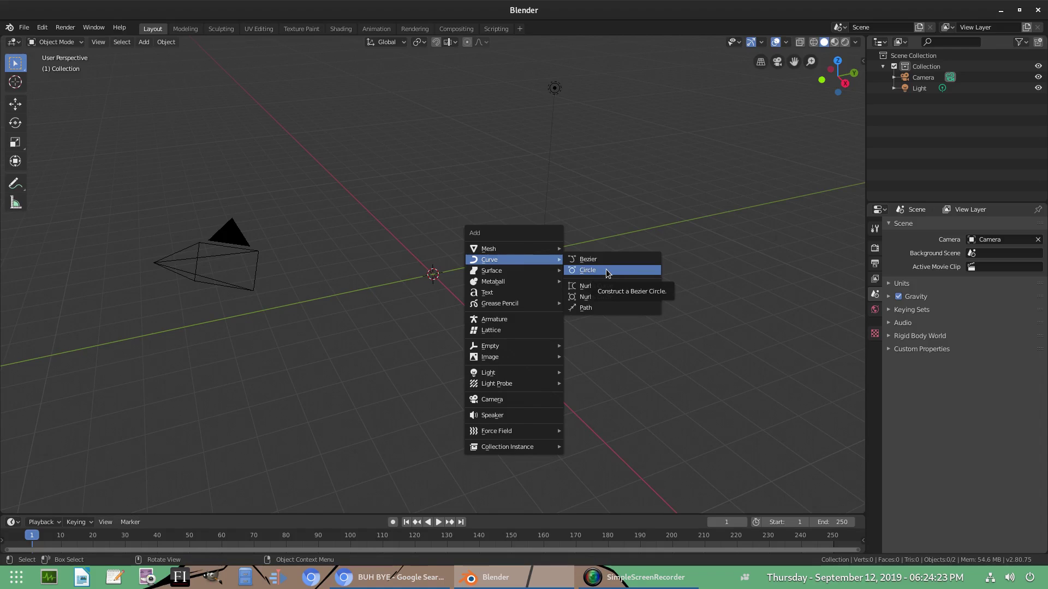
left_click(610, 307)
key("Tab")
Step: In the front view, move the path's left end control point up about 1.5 m and slightly to the left
middle_click_drag(610, 307, 533, 286)
scroll(463, 280, "up", 1)
left_click(381, 266)
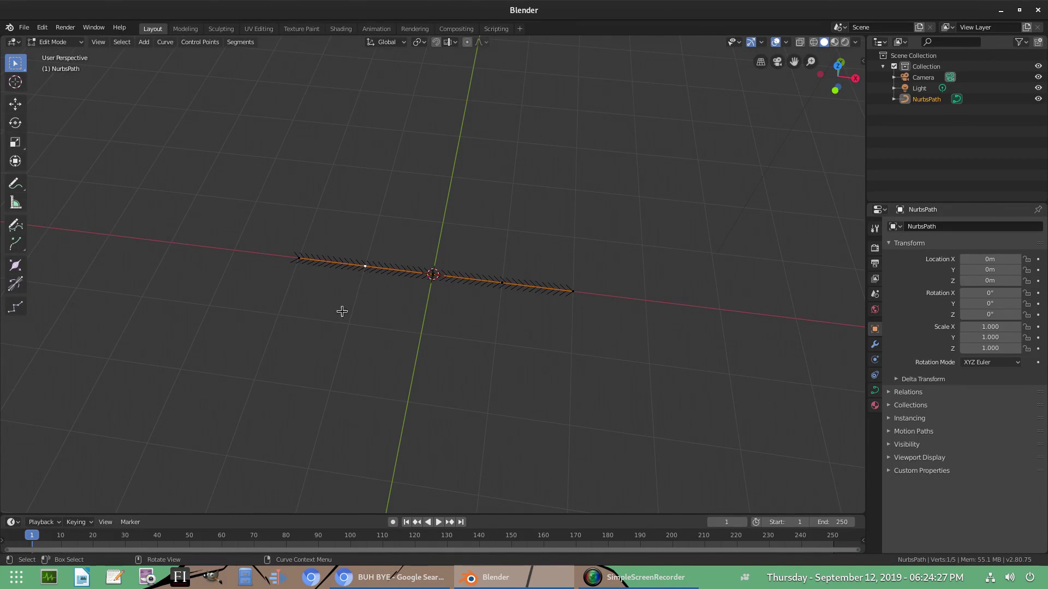
middle_click_drag(555, 215, 528, 264)
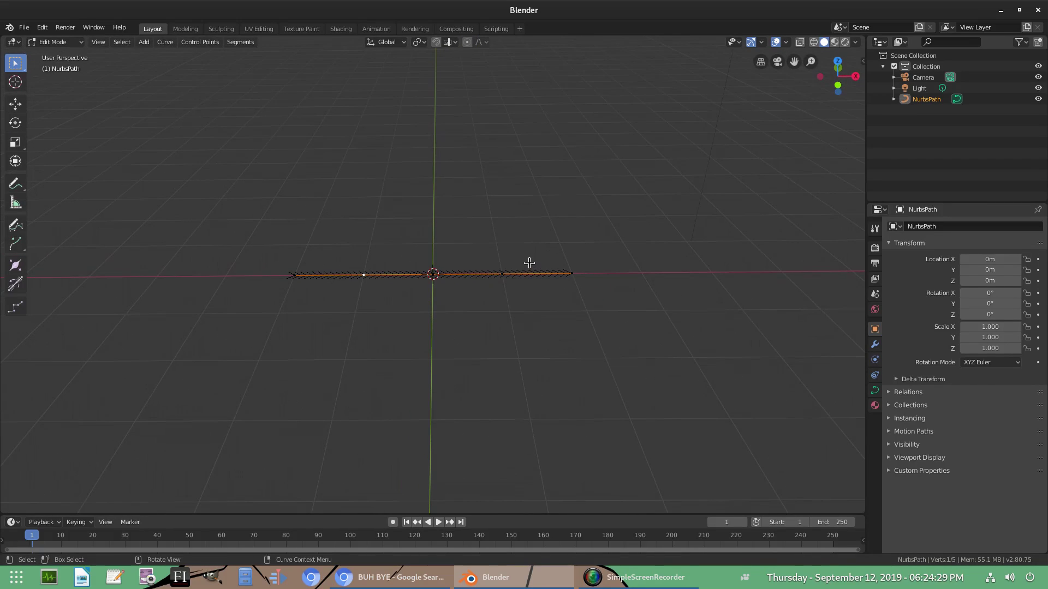
key("KP_1")
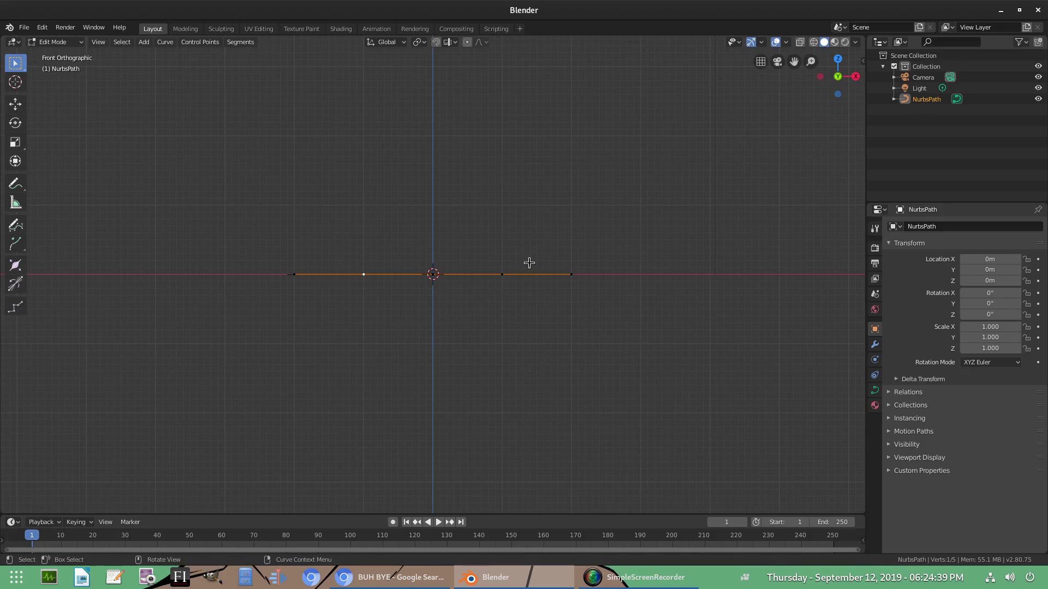
key("g")
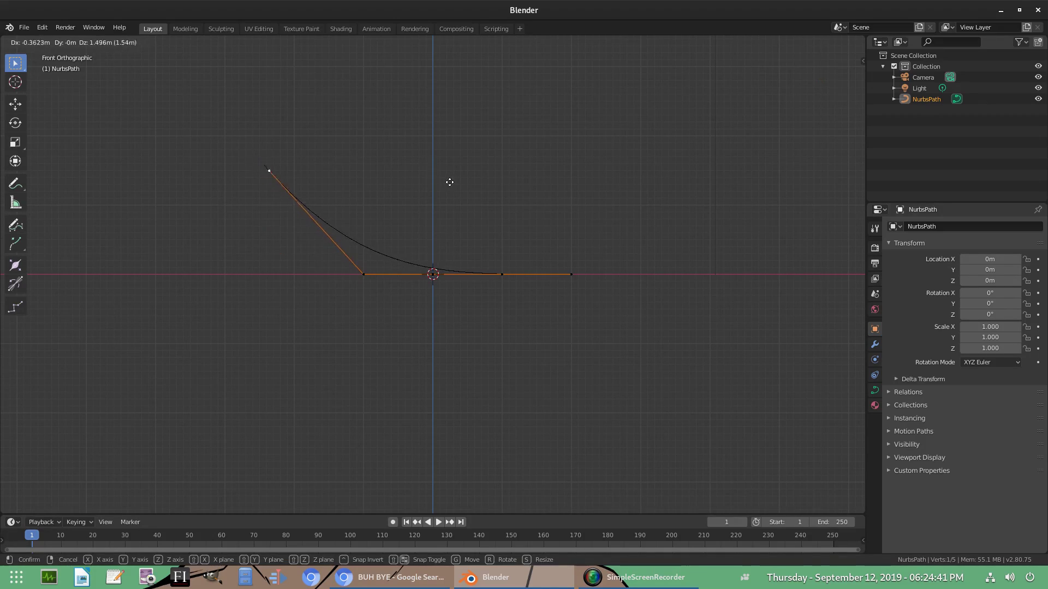
left_click(456, 183)
Step: Move the path's second control point up and left until it stands well above the raised end point
left_click(372, 289)
key("g")
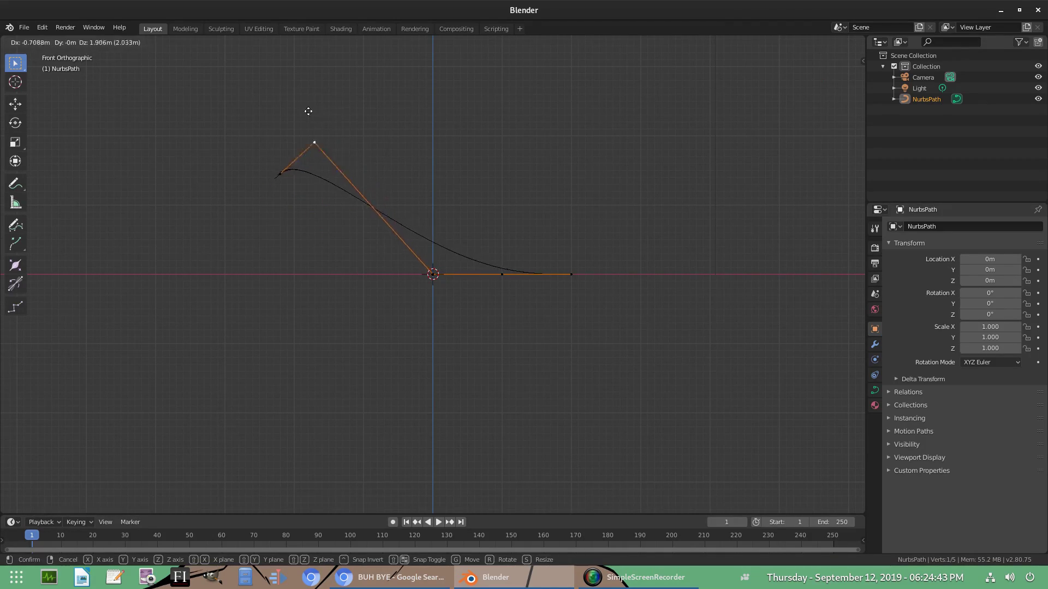
left_click(303, 66)
left_click(434, 274)
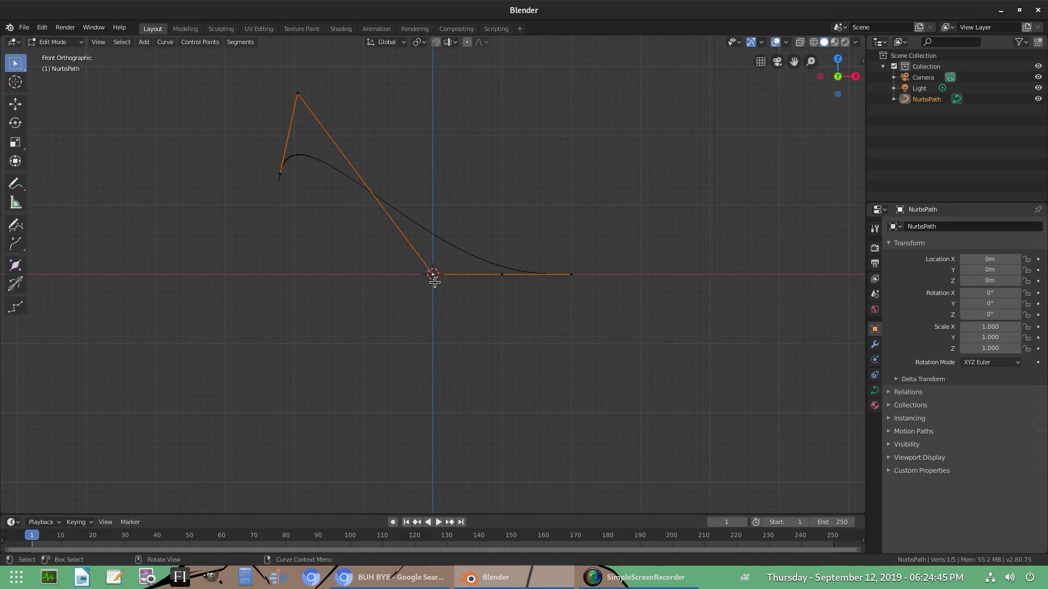
left_click(303, 96)
scroll(510, 299, "up", 2)
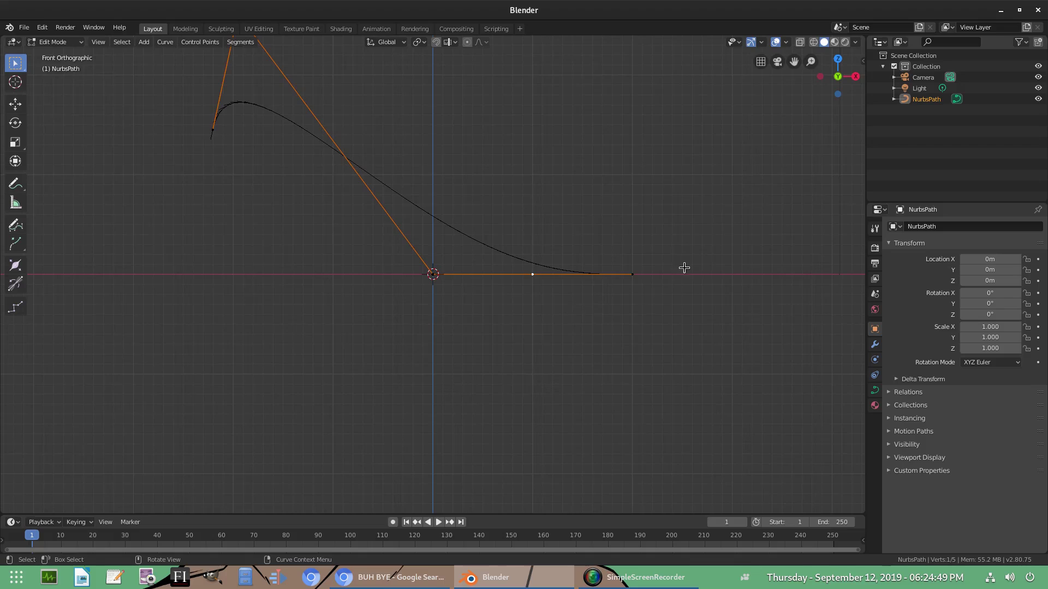
left_click(644, 283)
key("g")
right_click(641, 313)
left_click(530, 279)
key("g")
key("Escape")
Step: Move the path's middle control point about 1.86 m left and 0.71 m down, below the raised points
scroll(419, 267, "down", 2)
key("g")
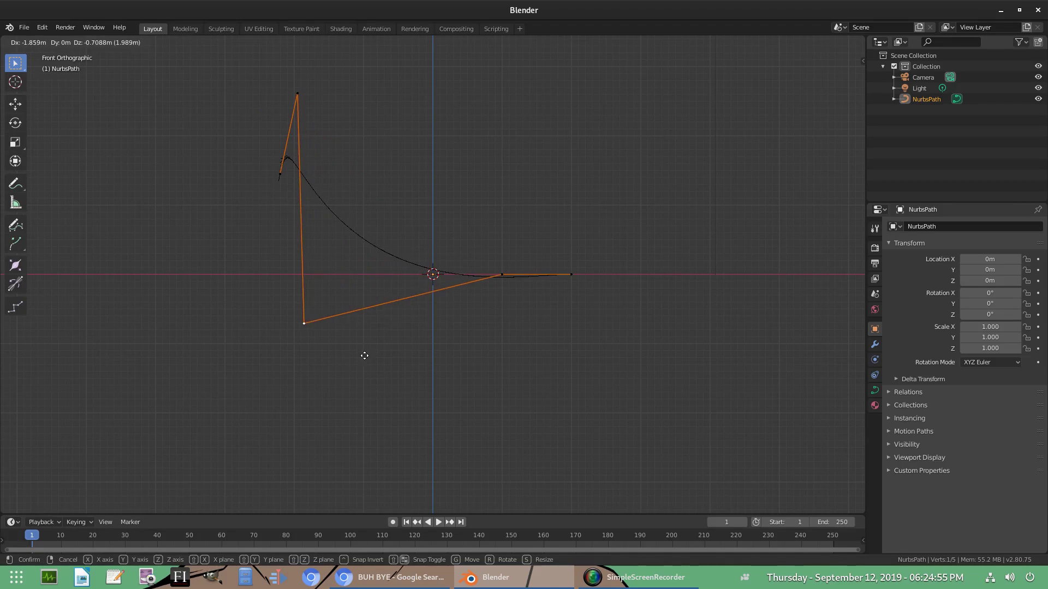
left_click(366, 355)
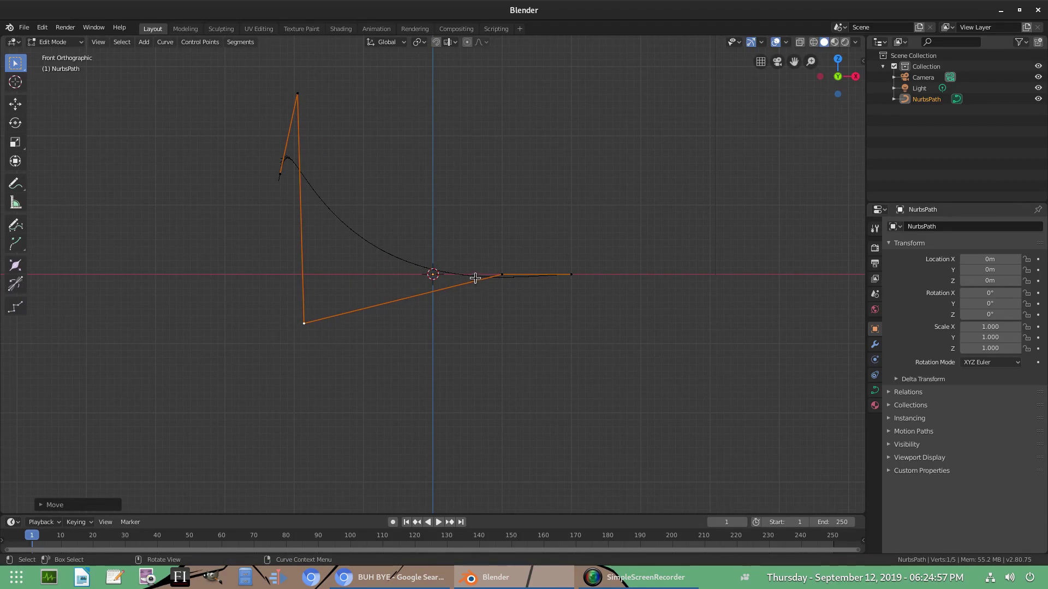
scroll(314, 288, "up", 2)
middle_click_drag(294, 259, 316, 306, "shift")
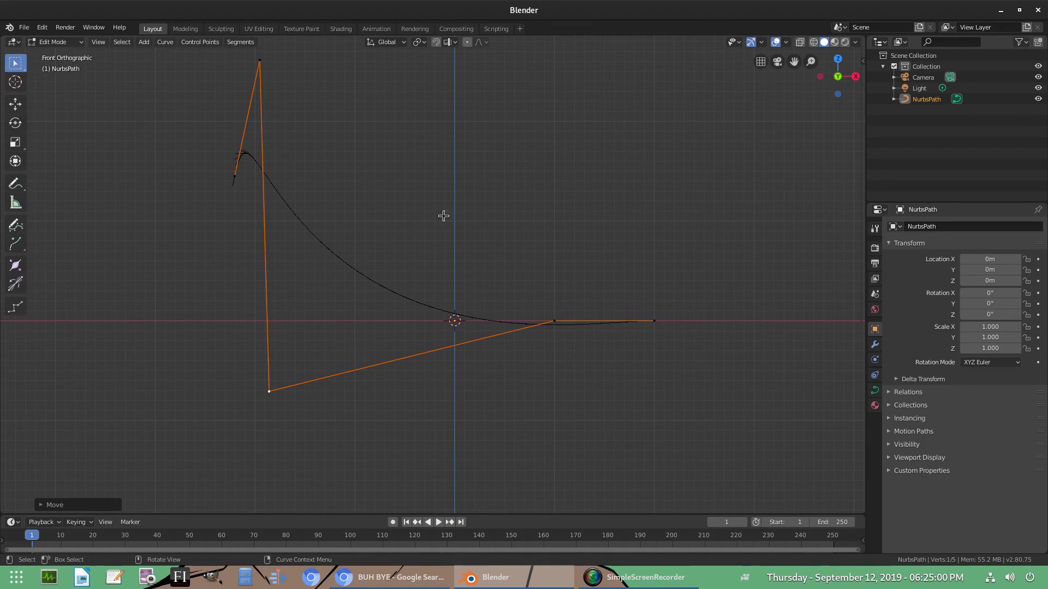
left_click(775, 42)
left_click(775, 42)
left_click(751, 43)
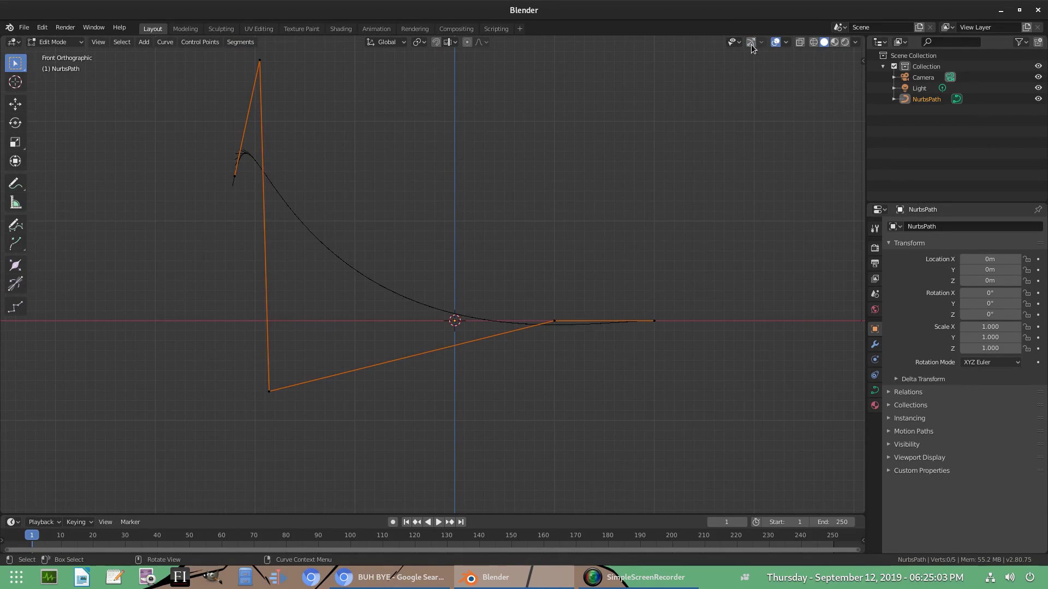
left_click(751, 43)
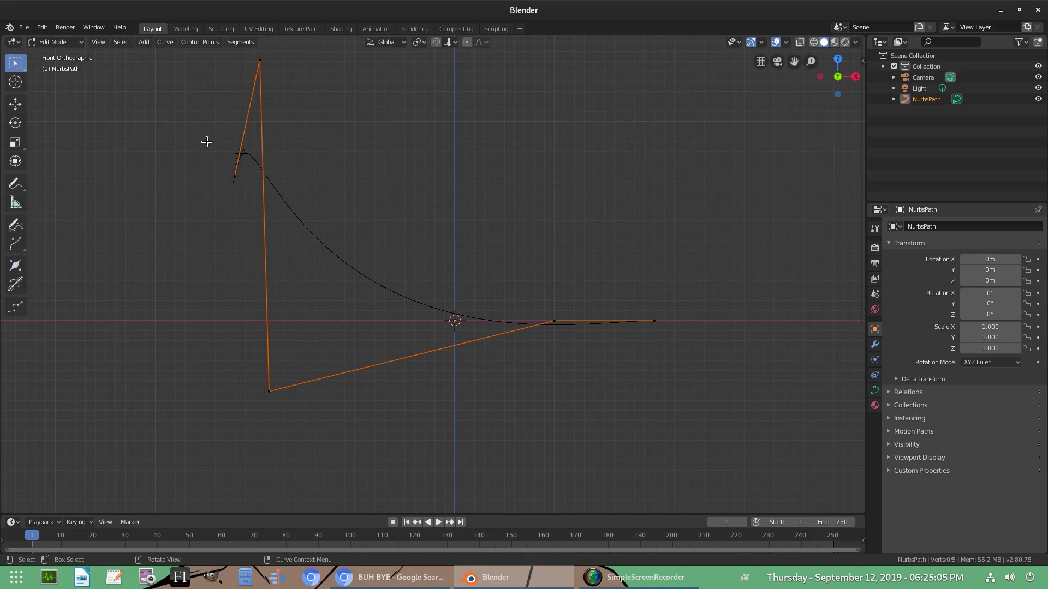
scroll(208, 144, "up", 1)
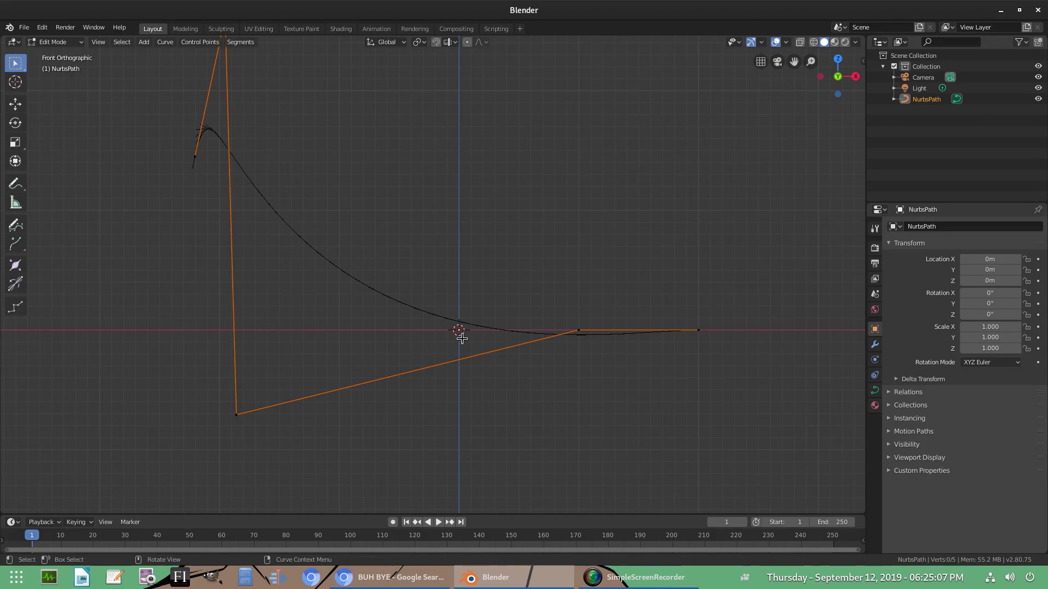
scroll(304, 297, "down", 2)
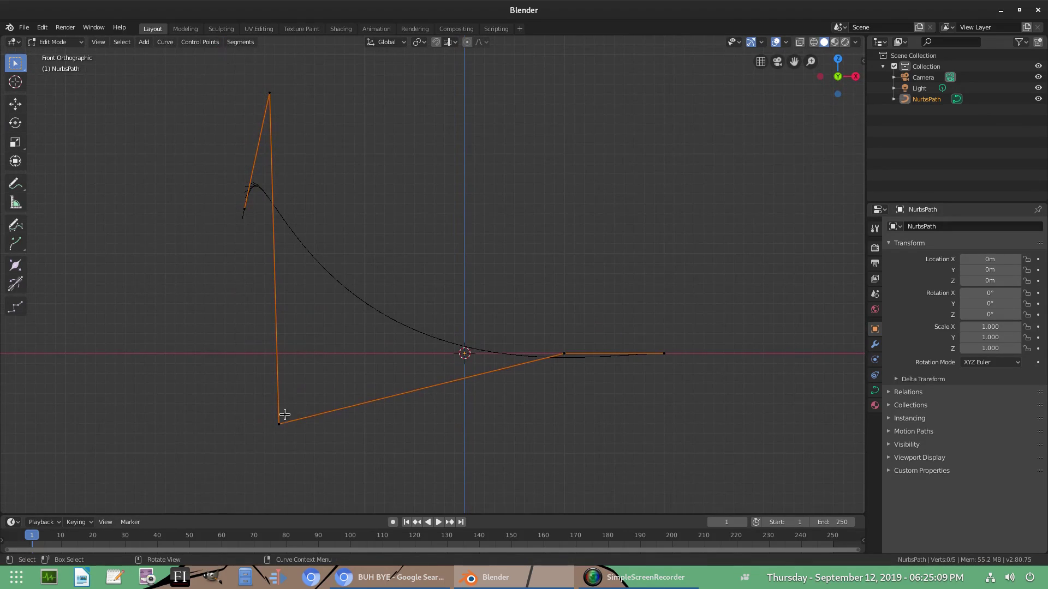
Step: Shift the topmost control point slightly up and right, and select it together with the lowest control point
left_click_drag(274, 96, 280, 70)
left_click(561, 355)
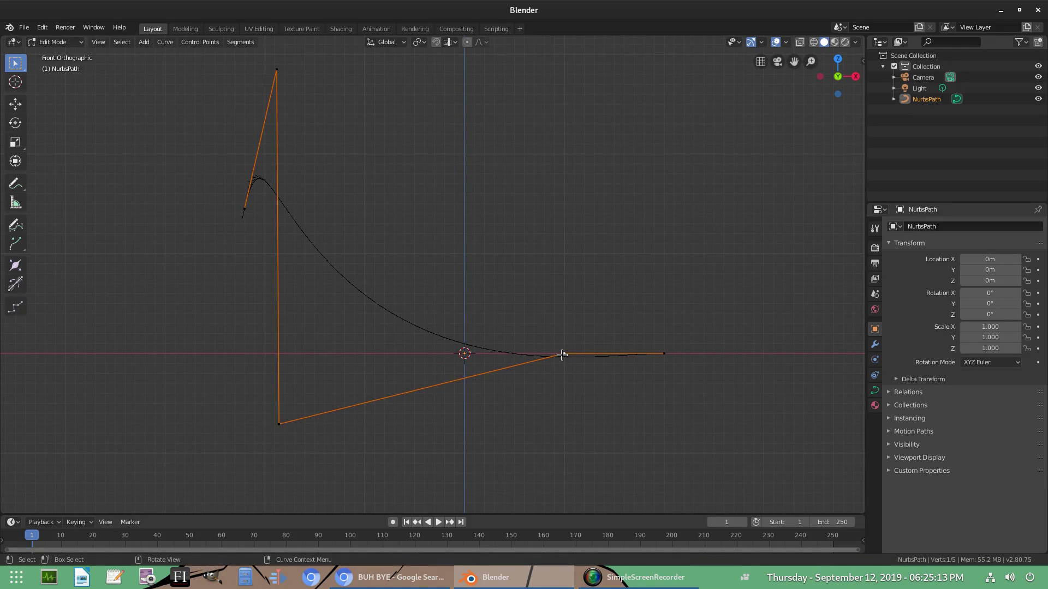
left_click(280, 424)
left_click(277, 70, "shift")
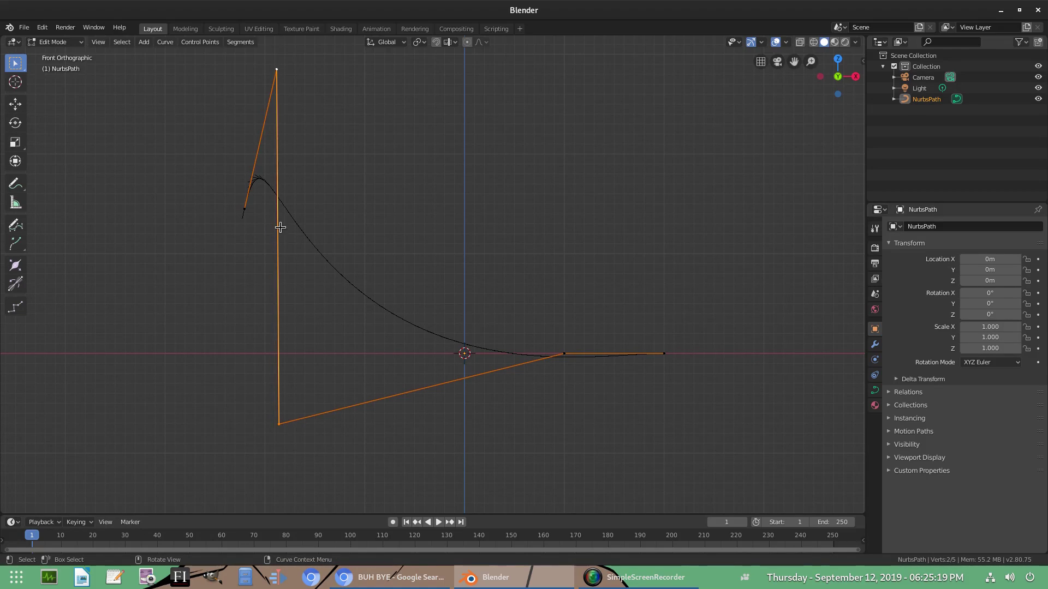
Step: Try to make a segment between the two selected control points and to extrude them
key("f")
key("e")
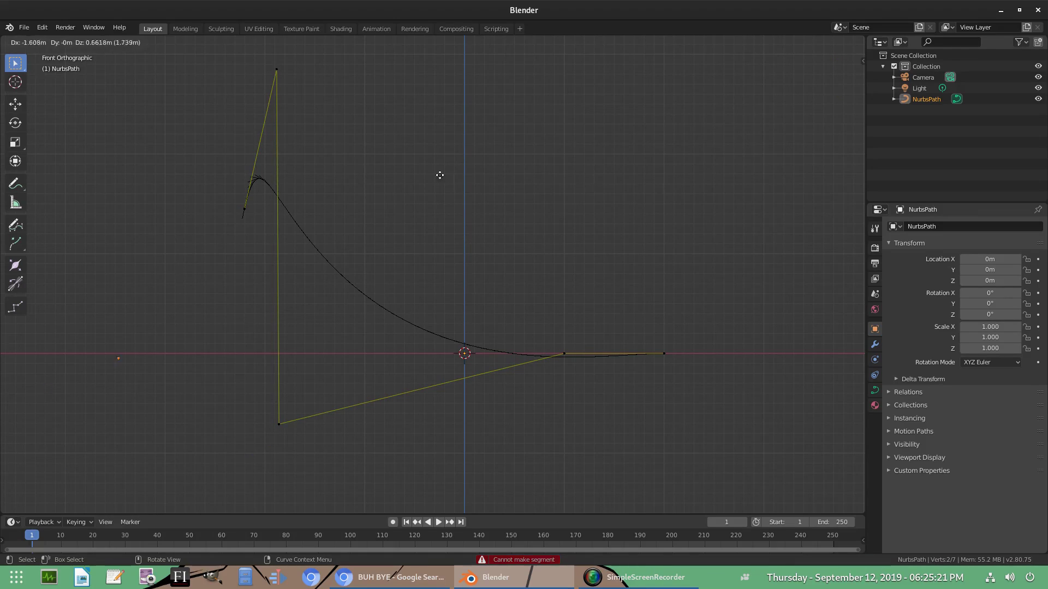
right_click(378, 271)
key("ctrl+z")
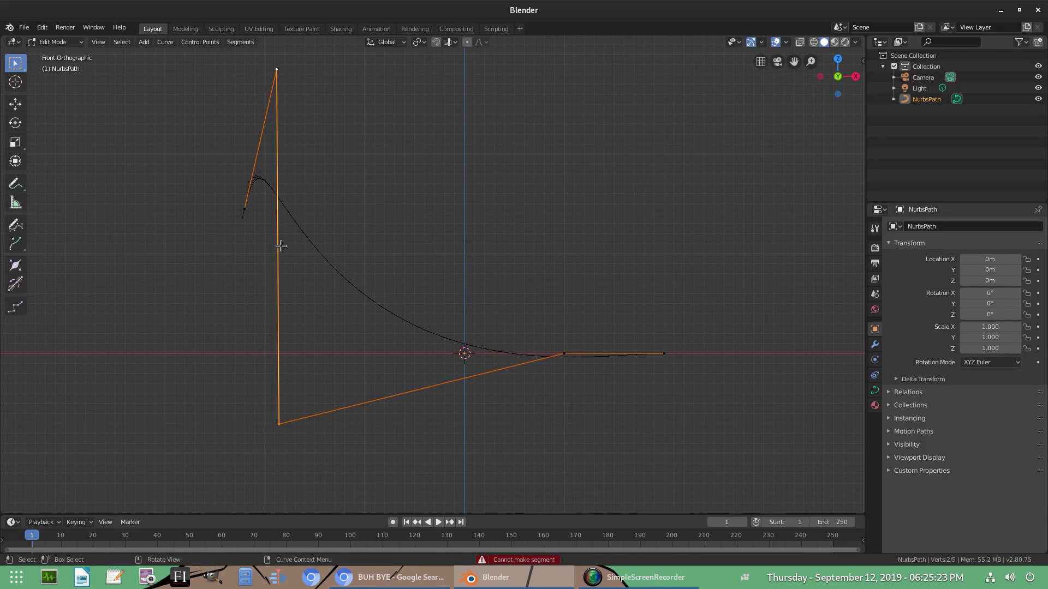
Step: Subdivide the segment between the topmost and lowest control points
right_click(282, 249)
left_click(282, 249)
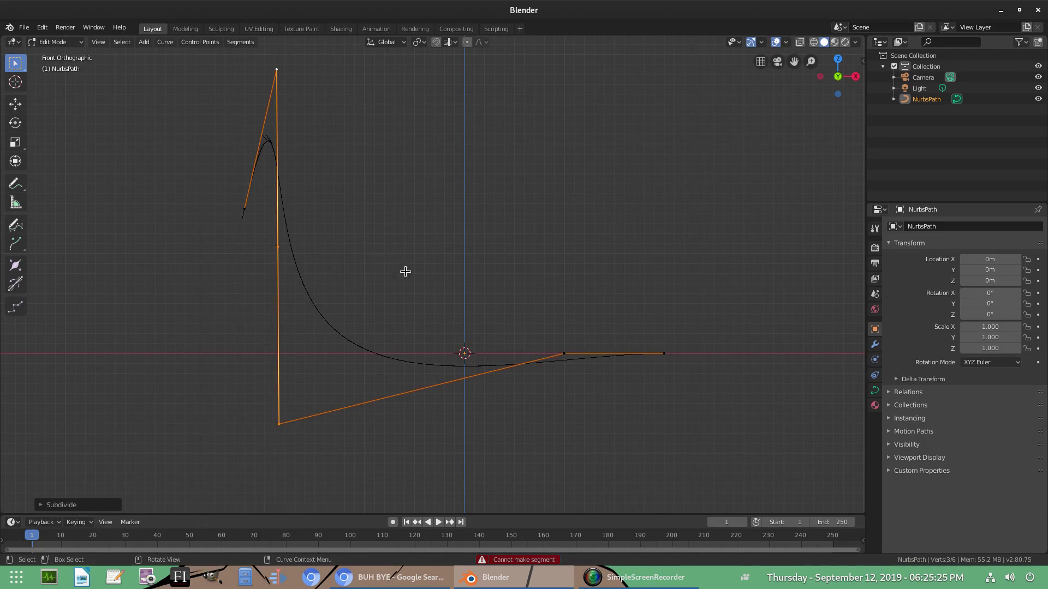
left_click(279, 247)
key("g")
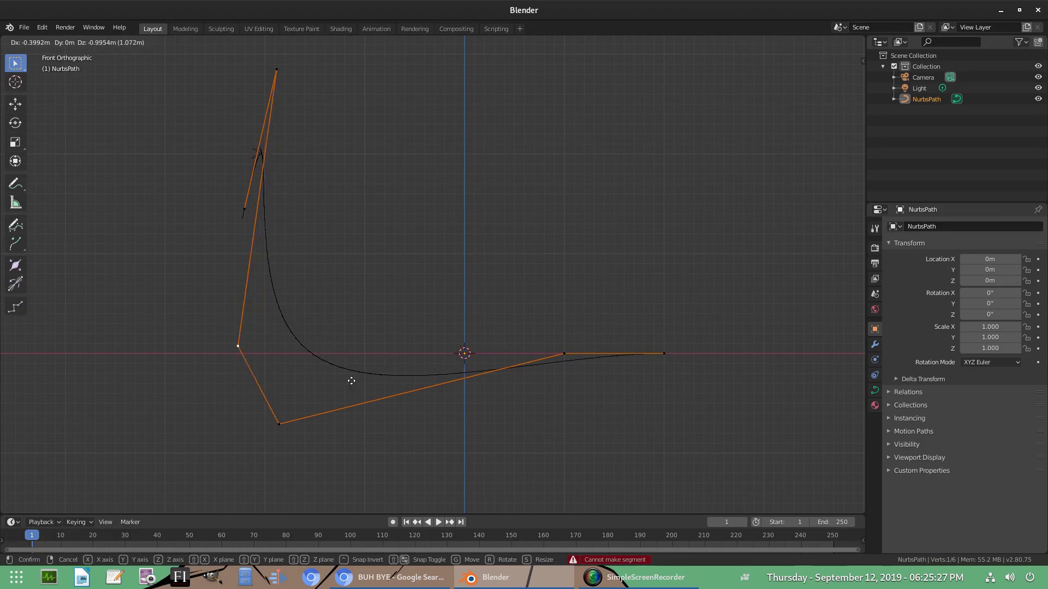
right_click(230, 211)
Step: Extrude a new control point up and slightly left from the path's left end to form a hook
left_click(229, 211)
key("e")
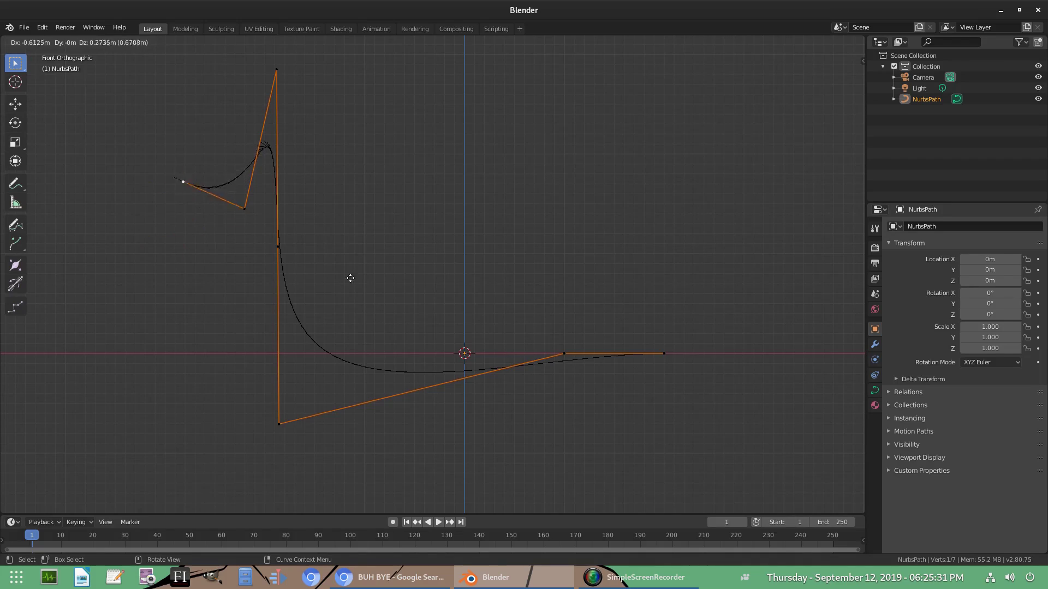
left_click(407, 230)
scroll(256, 189, "up", 2)
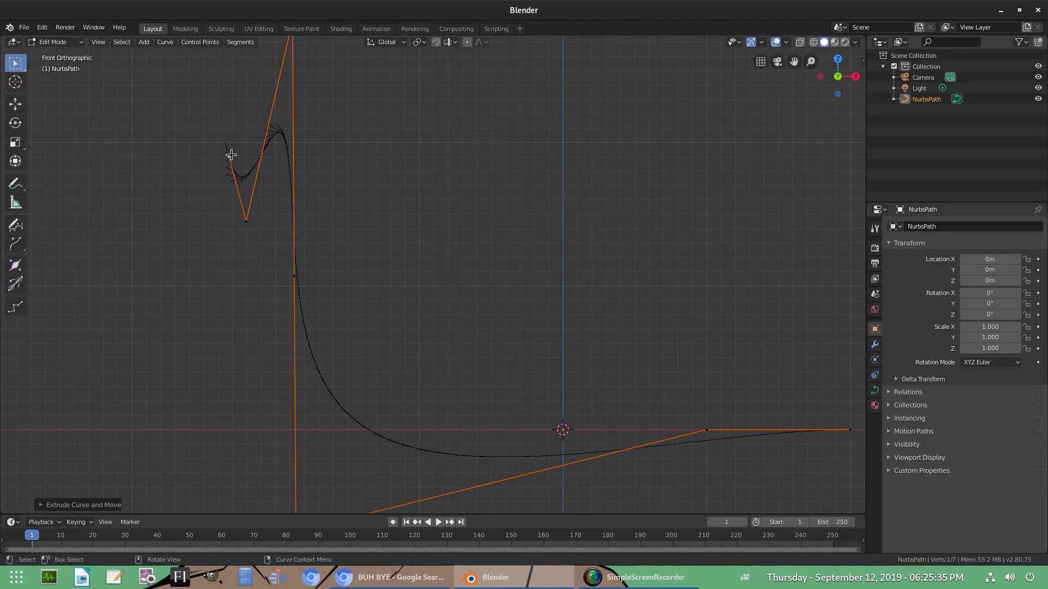
scroll(306, 182, "down", 1)
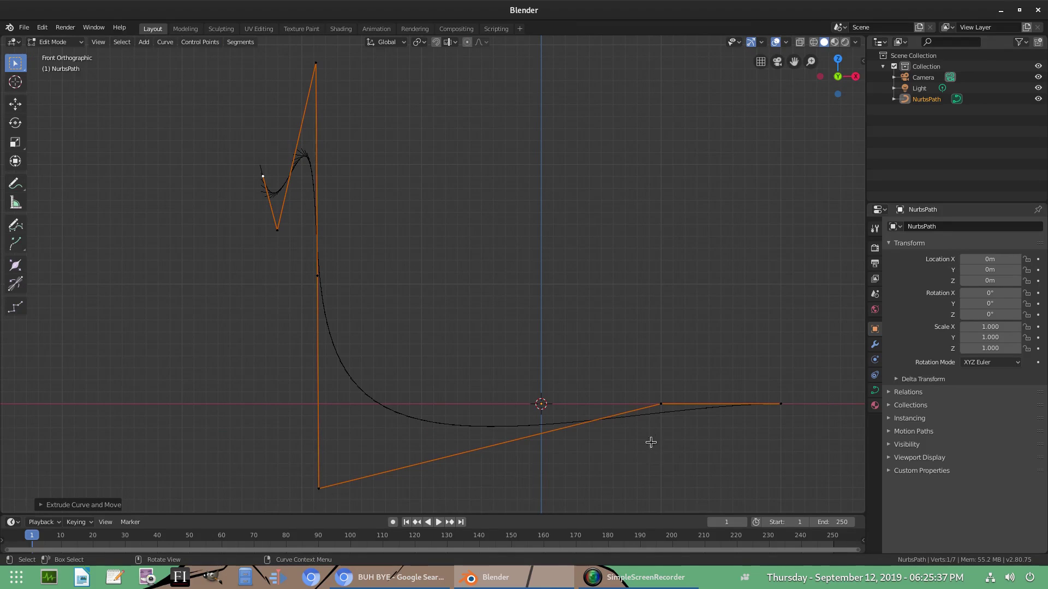
Step: Move the second-to-last control point left to just above the lower bend, and the last one up beside the vertical strand
left_click(662, 404)
key("g")
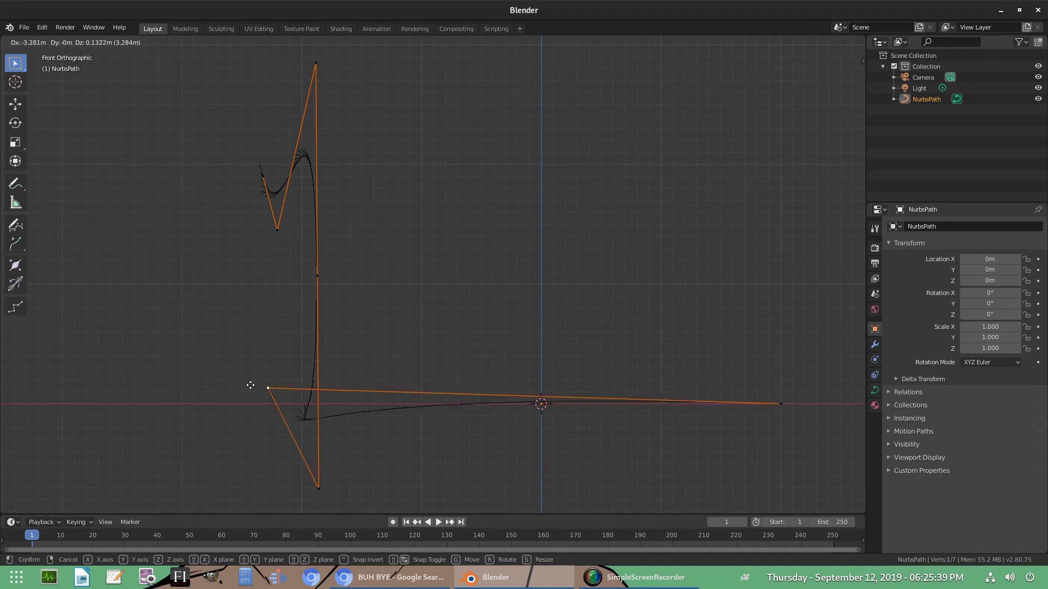
left_click(337, 374)
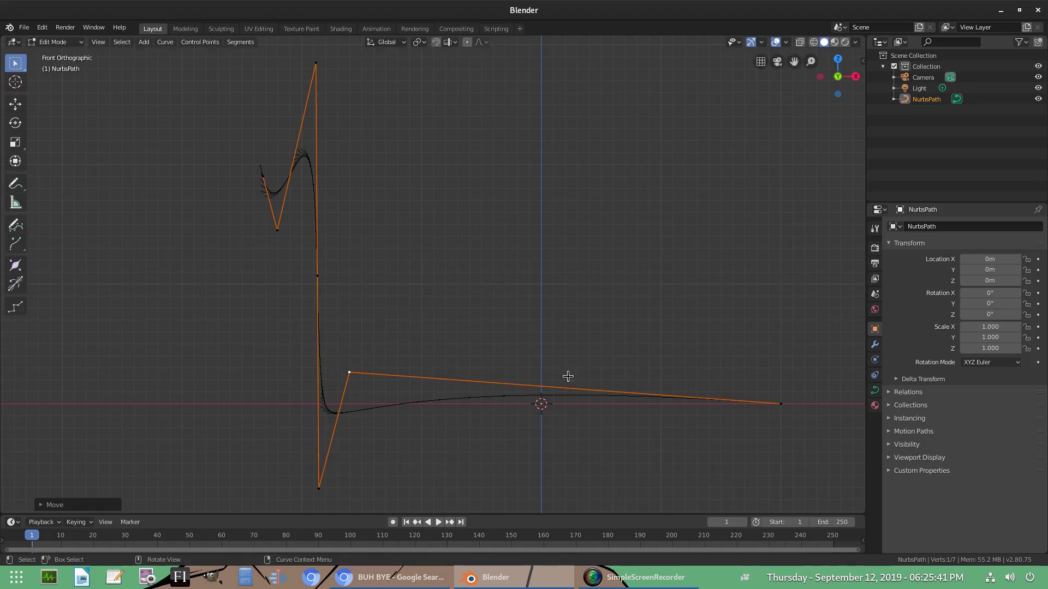
left_click(781, 405)
key("g")
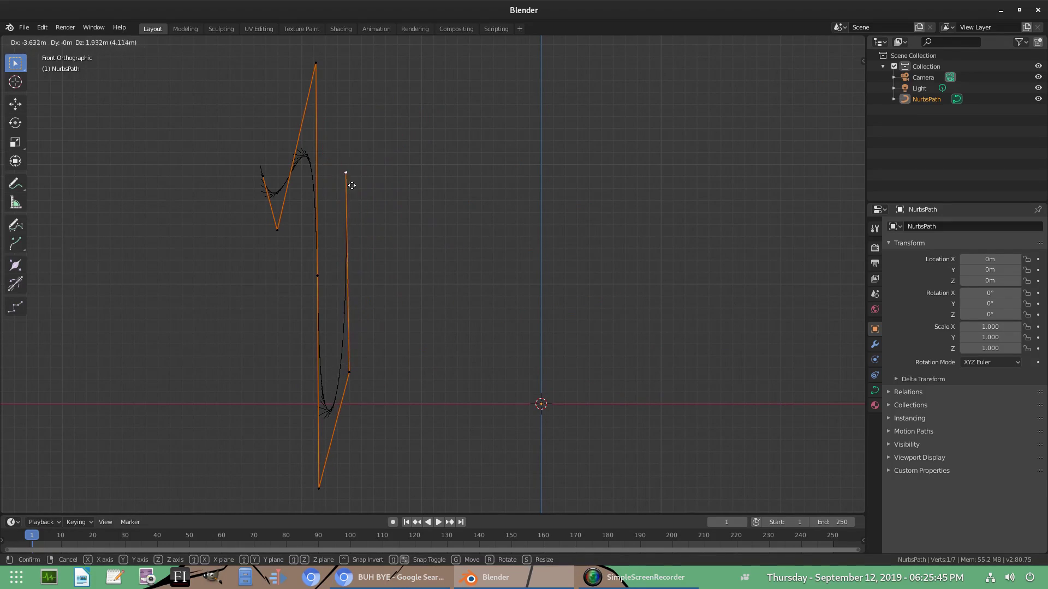
left_click(339, 166)
Step: Extrude a new control point up and right from the upper end of the second vertical strand
left_click(350, 371)
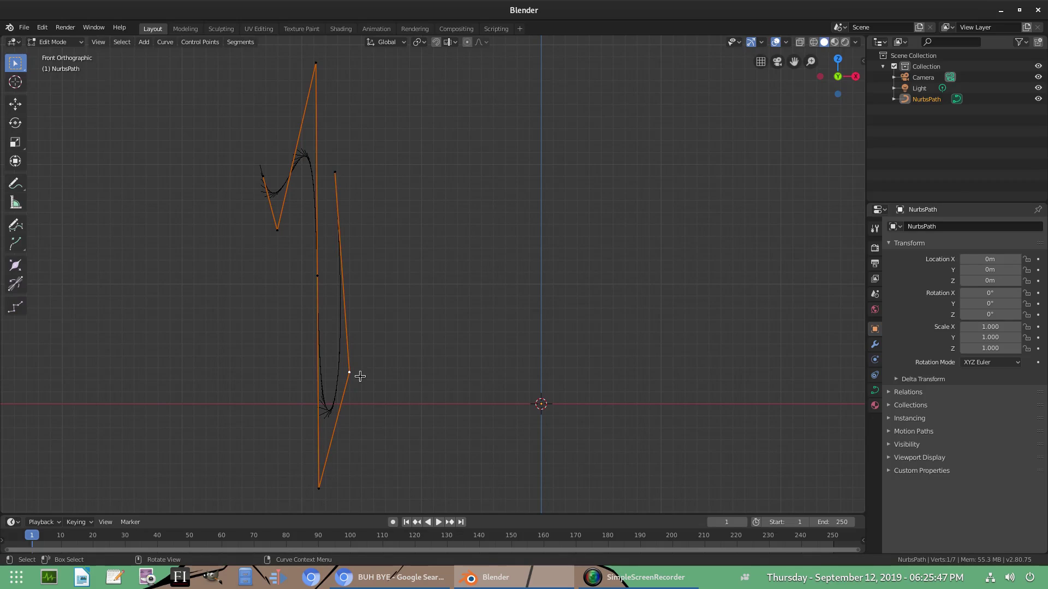
scroll(290, 272, "up", 1)
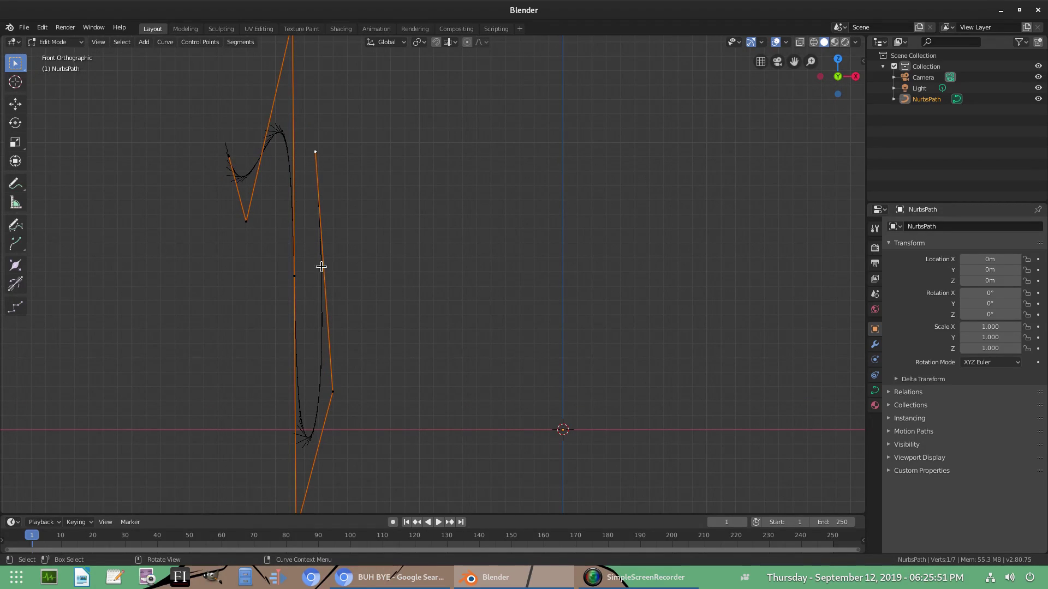
key("e")
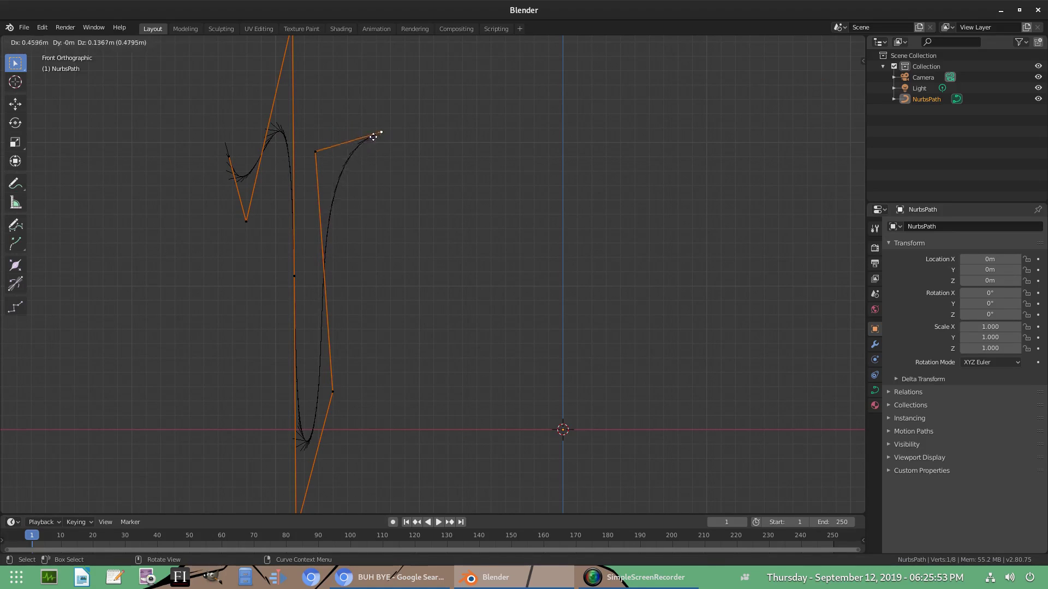
left_click(354, 135)
key("f")
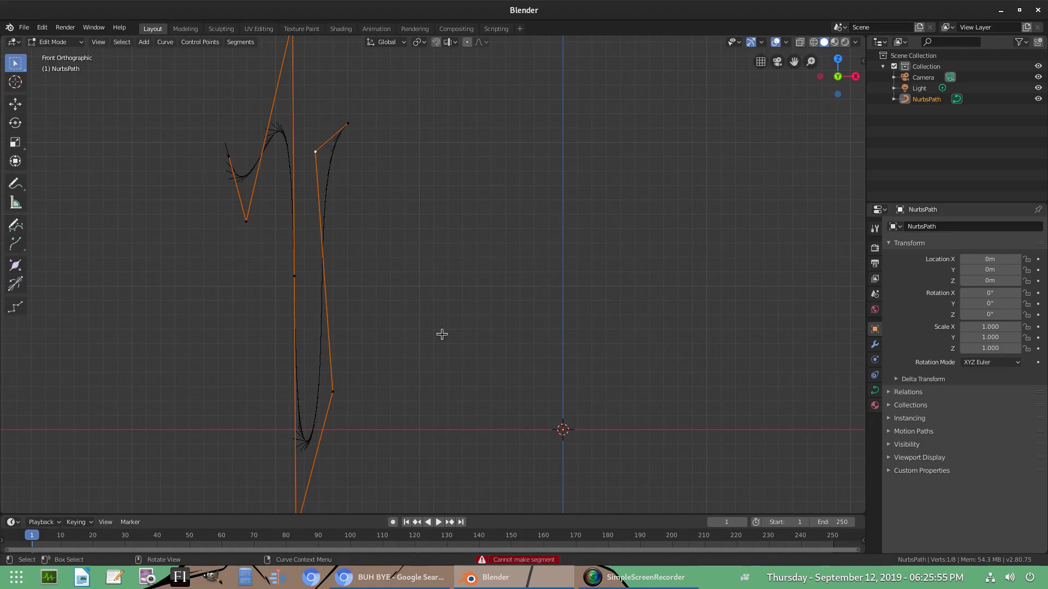
Step: Move the second-to-last control point up and left near the hook's peak, and shift the end point slightly left
key("g")
left_click(344, 132)
key("g")
left_click(336, 123)
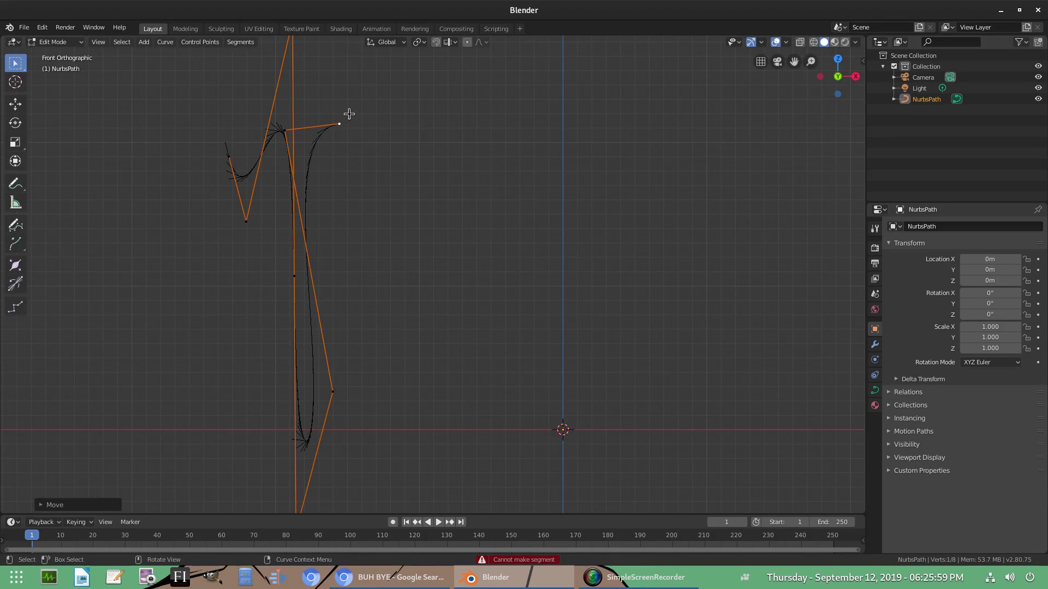
Step: Extrude control points from the path's end rightward and then down to form the n's arch and long downstroke
key("e")
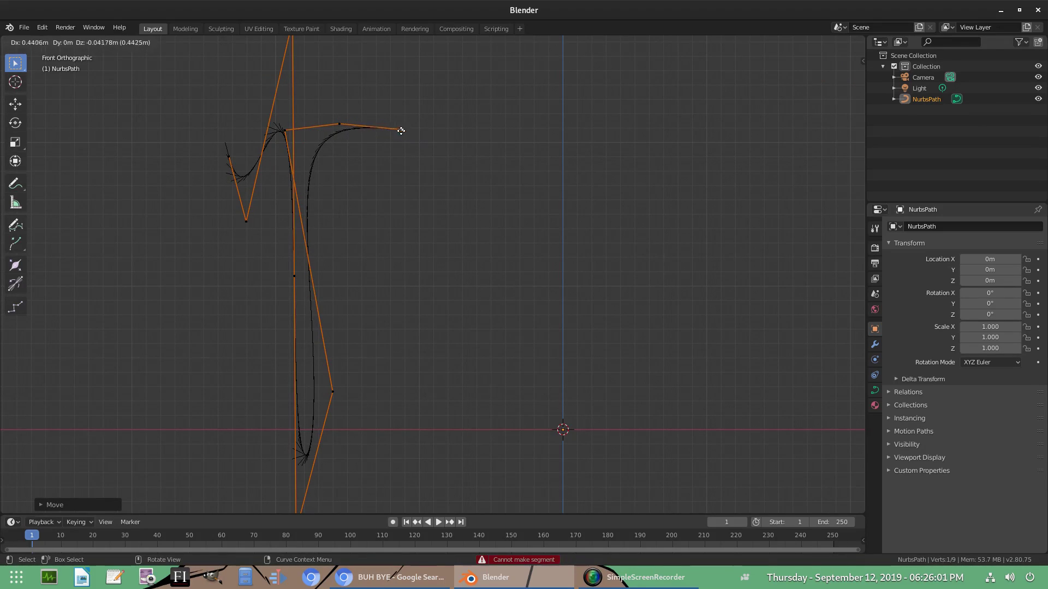
left_click(401, 130)
key("e")
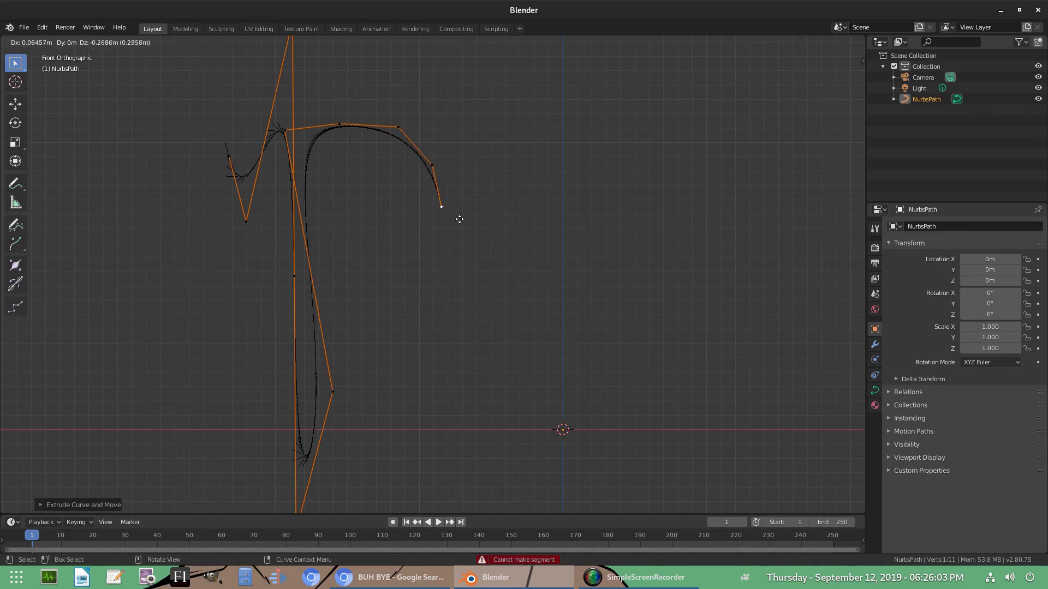
left_click(460, 232)
key("e")
left_click(461, 322)
key("e")
left_click(456, 442)
Step: Extrude control points around a narrow U-shaped bend below the downstroke and back up into a short upward tail
key("e")
left_click(462, 473)
key("e")
left_click(480, 494)
key("e")
left_click(502, 491)
key("e")
left_click(518, 474)
key("e")
left_click(524, 443)
key("e")
left_click(513, 395)
key("e")
left_click(504, 299)
Step: Reposition the tail's last three control points, shifting the end point left and the second-to-last point left and down
left_click(491, 374)
key("g")
left_click(484, 342)
left_click(500, 394)
key("g")
left_click(498, 400)
left_click(478, 290)
key("g")
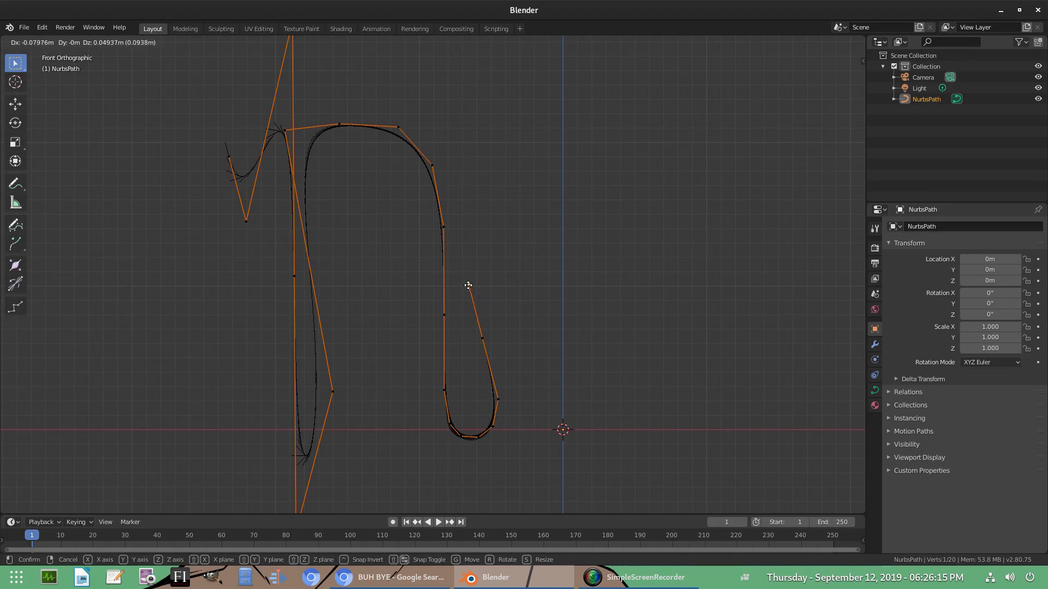
left_click(468, 287)
left_click(482, 338)
key("g")
left_click(476, 352)
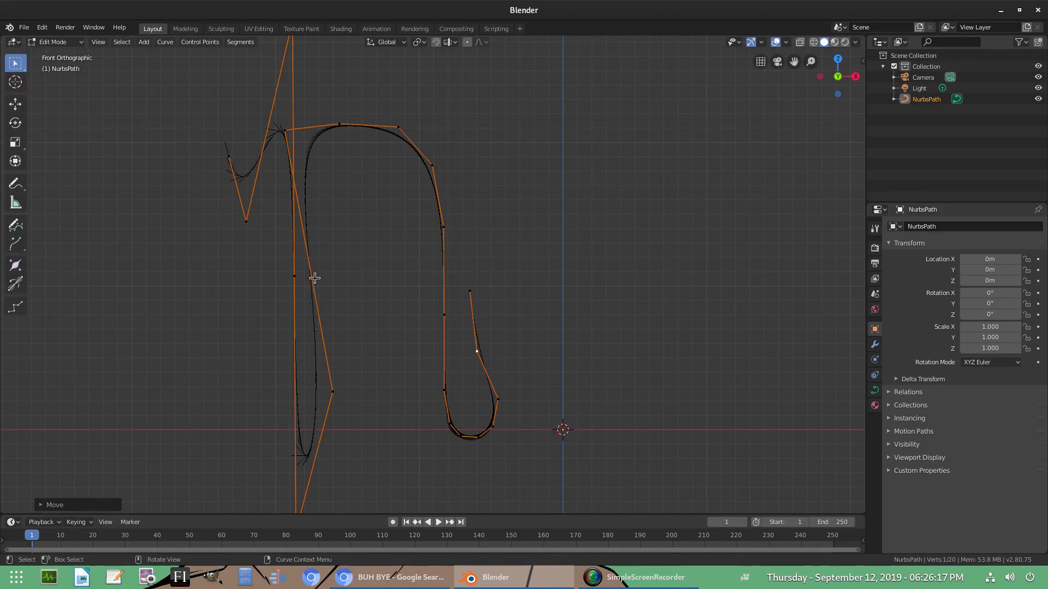
Step: Subdivide the segment between the control point near the hook's peak and the one right of the lower bend
left_click(282, 132)
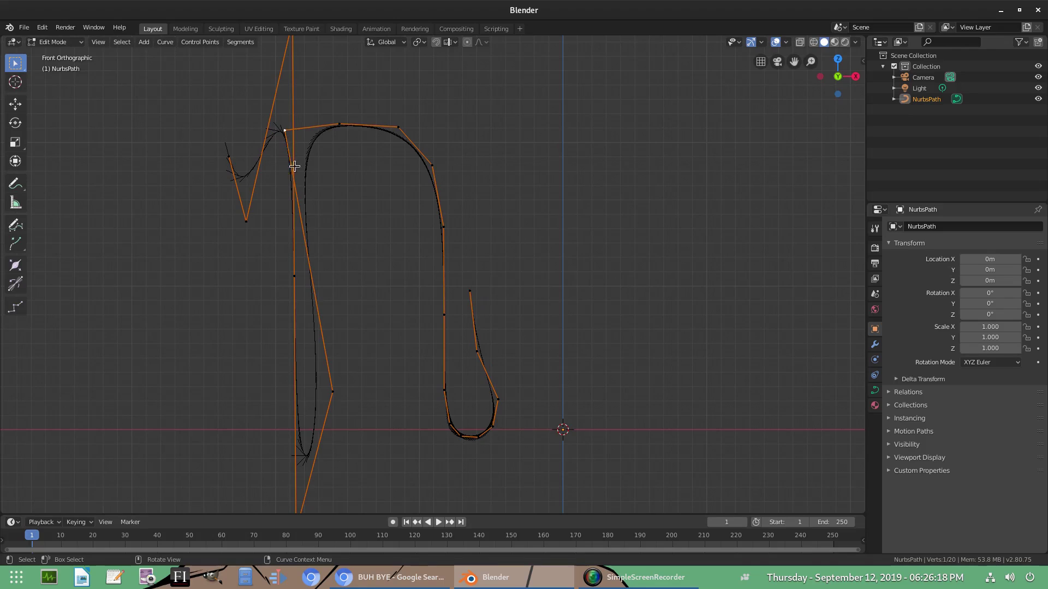
left_click(334, 391, "shift")
right_click(326, 267)
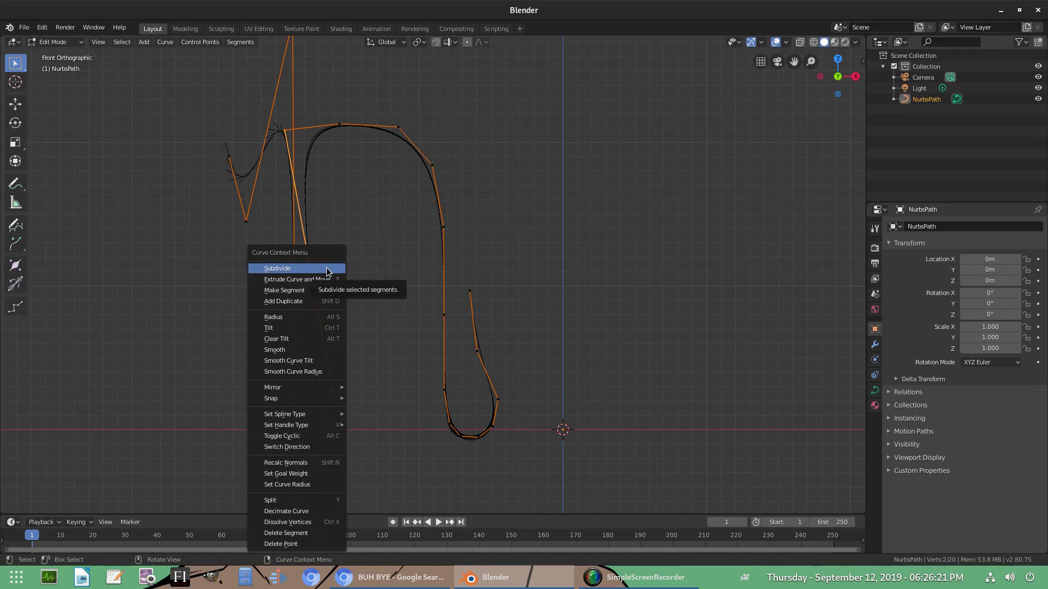
left_click(326, 267)
Step: Move the arch's starting control point right and down to round its left shoulder, and shift the next arch point slightly right
left_click(284, 129)
key("g")
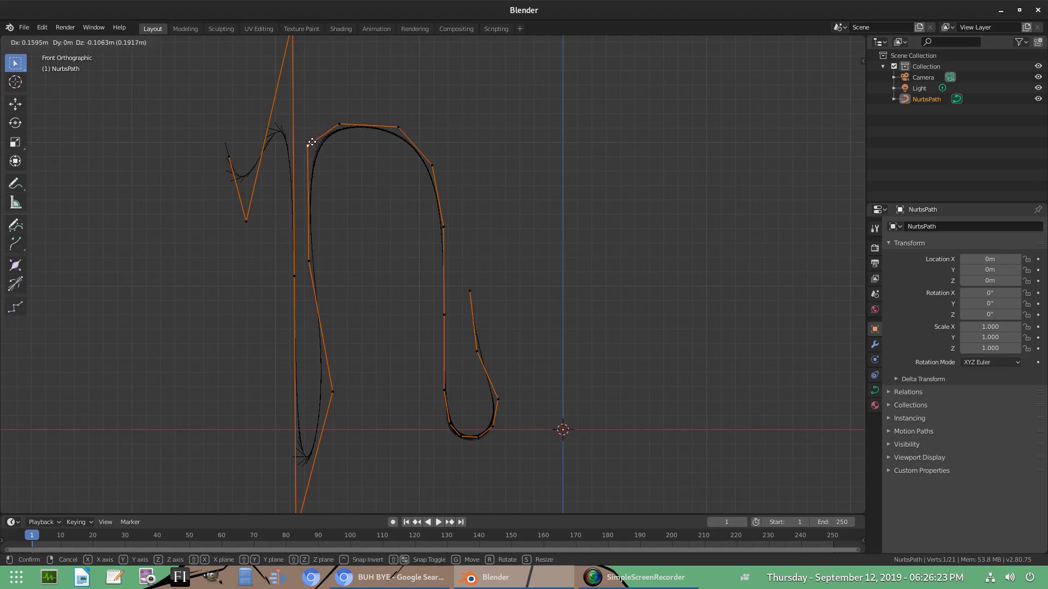
left_click(311, 142)
left_click(336, 125)
key("g")
left_click(350, 126)
key("g")
left_click(318, 141)
left_click(312, 143)
key("g")
left_click(318, 148)
key("g")
left_click(319, 156)
Step: Check the curve's overall shape with and without its control points displayed
scroll(447, 356, "down", 3)
scroll(447, 354, "up", 2)
key("Tab")
key("Tab")
key("Tab")
key("Tab")
key("Tab")
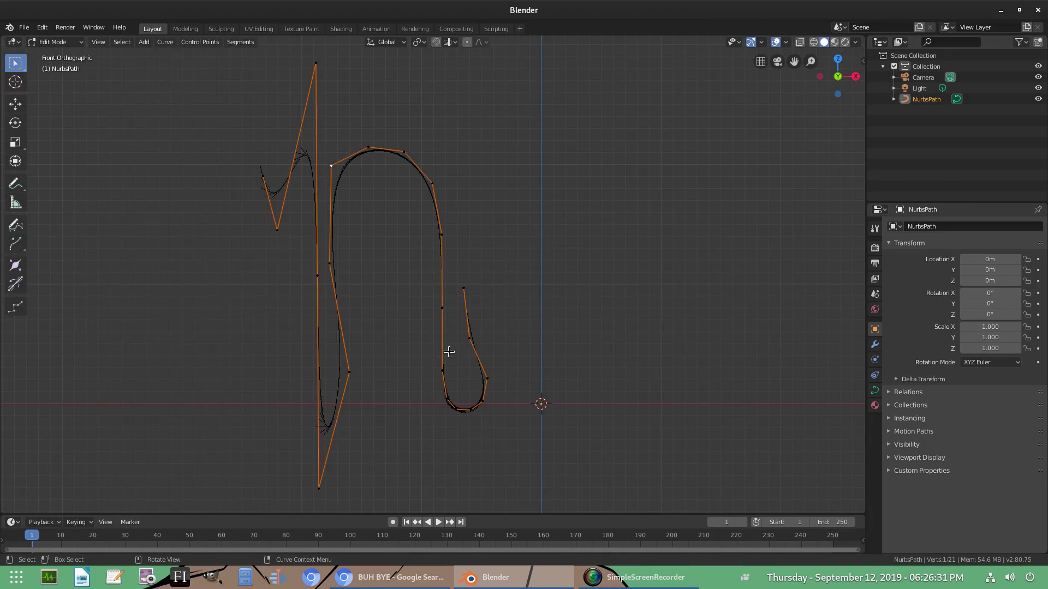
scroll(464, 380, "down", 3)
scroll(414, 285, "up", 5)
key("Tab")
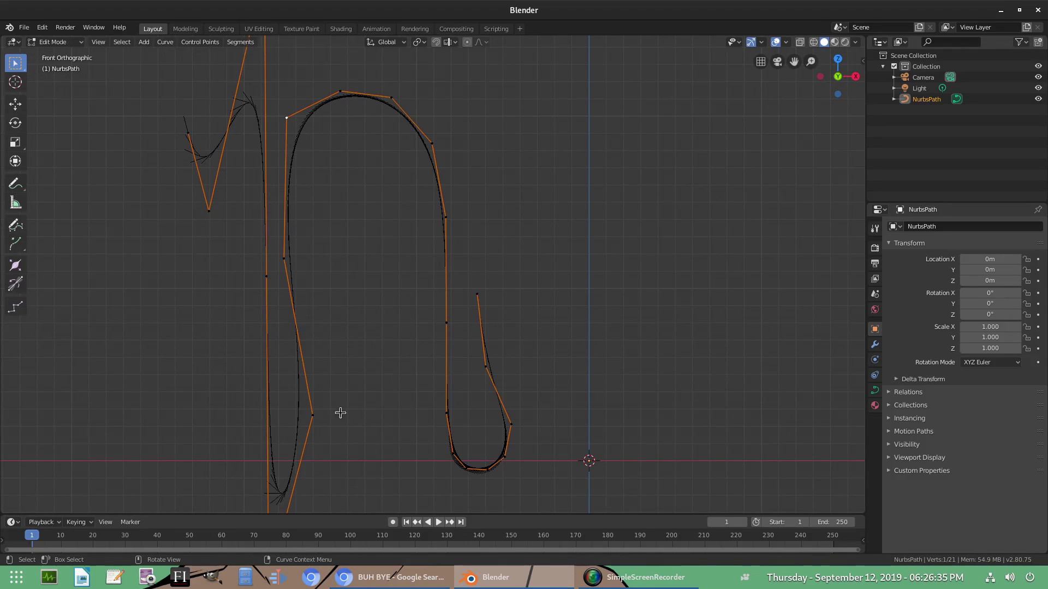
Step: Raise the control point below the first stroke's lower bend, and move the stroke's middle control point slightly right
scroll(340, 410, "down", 2)
left_click(312, 489)
key("g")
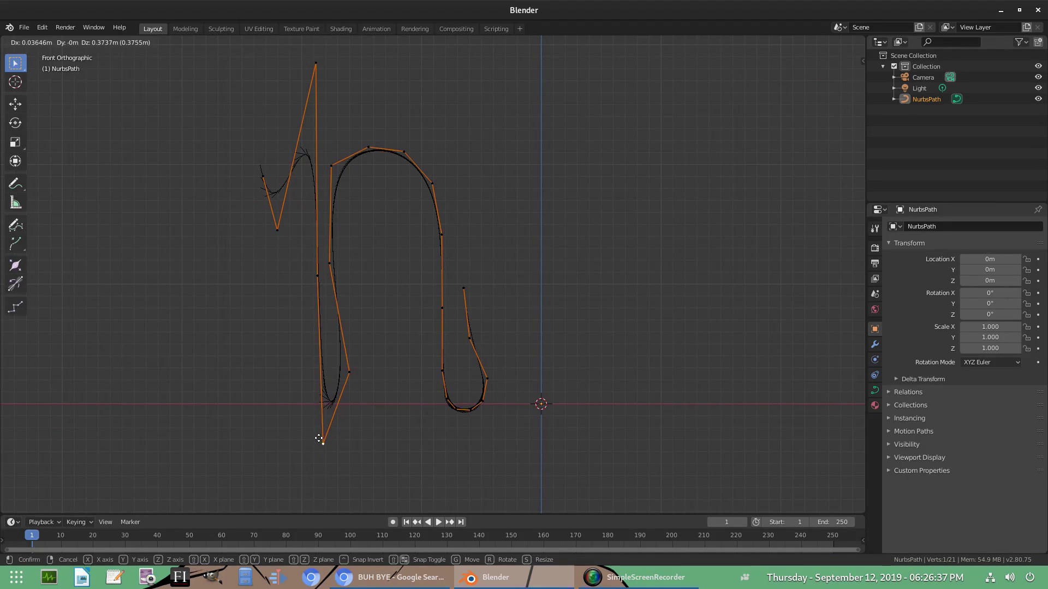
left_click(319, 441)
left_click(315, 274)
key("g")
left_click(323, 277)
key("Tab")
scroll(423, 352, "down", 4)
scroll(424, 352, "up", 4)
key("Tab")
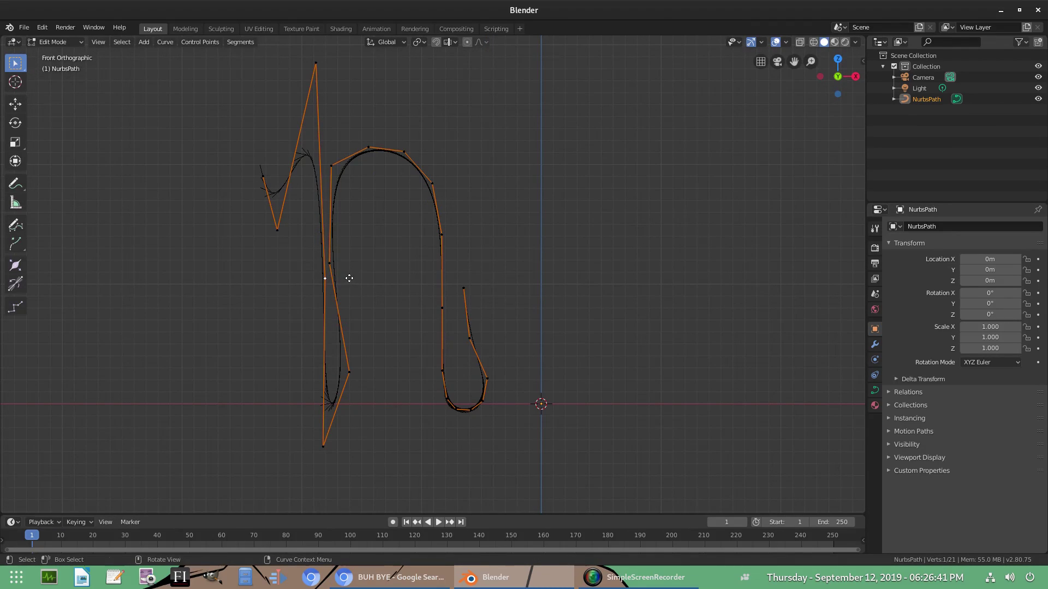
key("g")
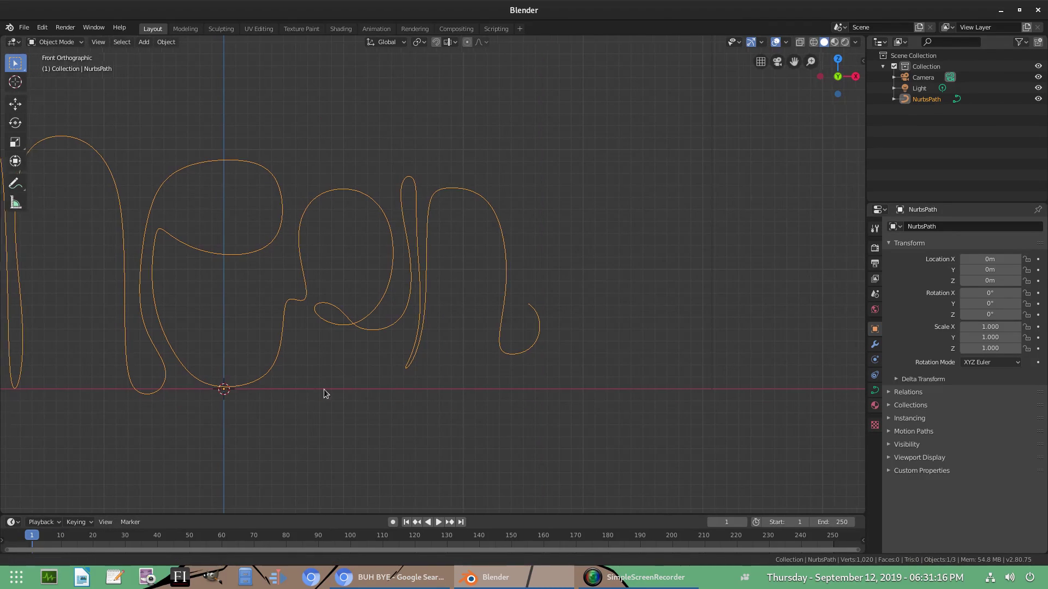
Step: Orbit to a perspective view and freely move two control points on the lower left side of the e
middle_click_drag(346, 393, 494, 397, "shift")
scroll(493, 398, "down", 4)
scroll(498, 368, "up", 3)
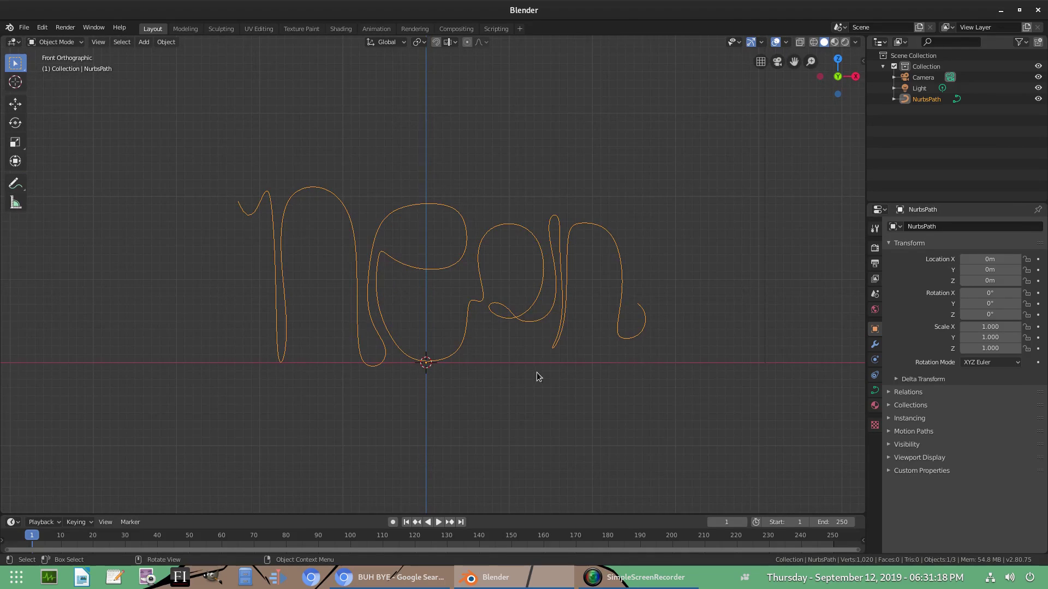
scroll(538, 376, "up", 2)
middle_click_drag(594, 378, 430, 447)
key("Tab")
middle_click_drag(435, 351, 470, 326)
right_click(454, 282)
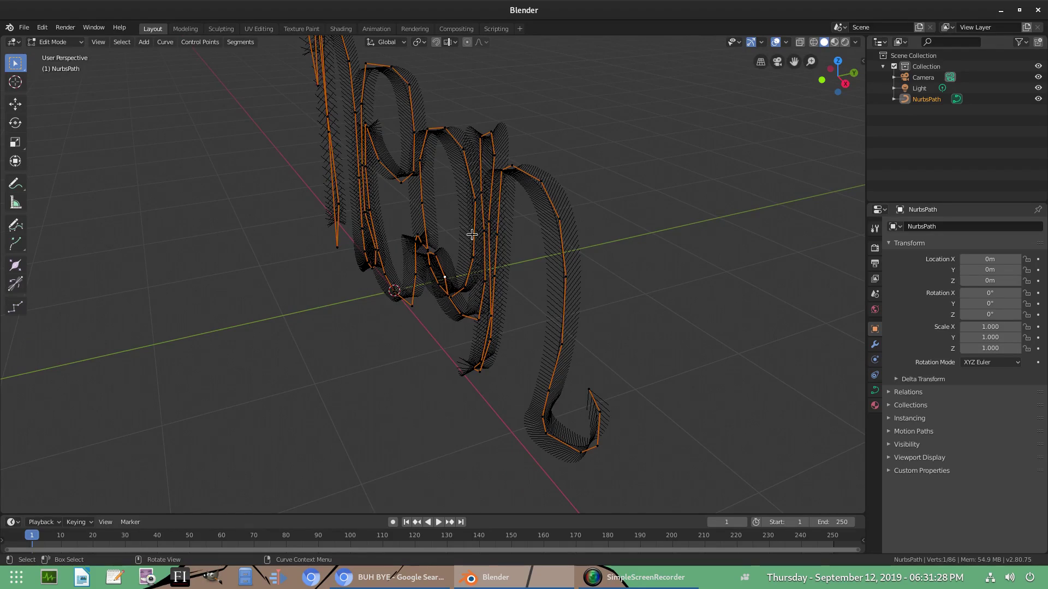
middle_click_drag(472, 235, 435, 212)
key("g")
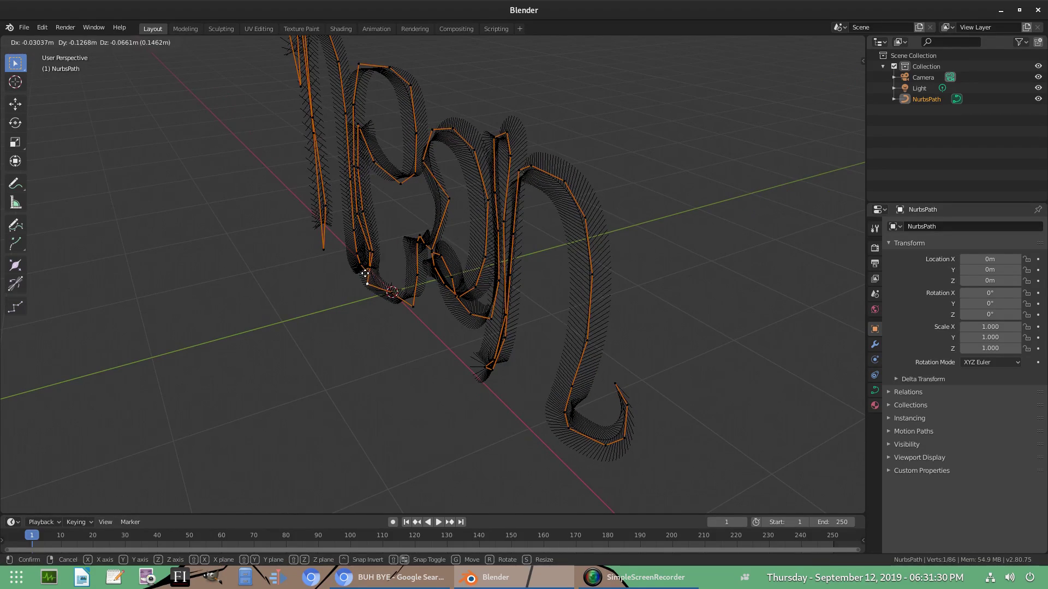
left_click(365, 274)
left_click(365, 214)
key("g")
left_click(359, 221)
Step: Inspect the path edge-on in the right view and return to the front view to compare its depth and outline
middle_click_drag(359, 224, 322, 219)
key("Tab")
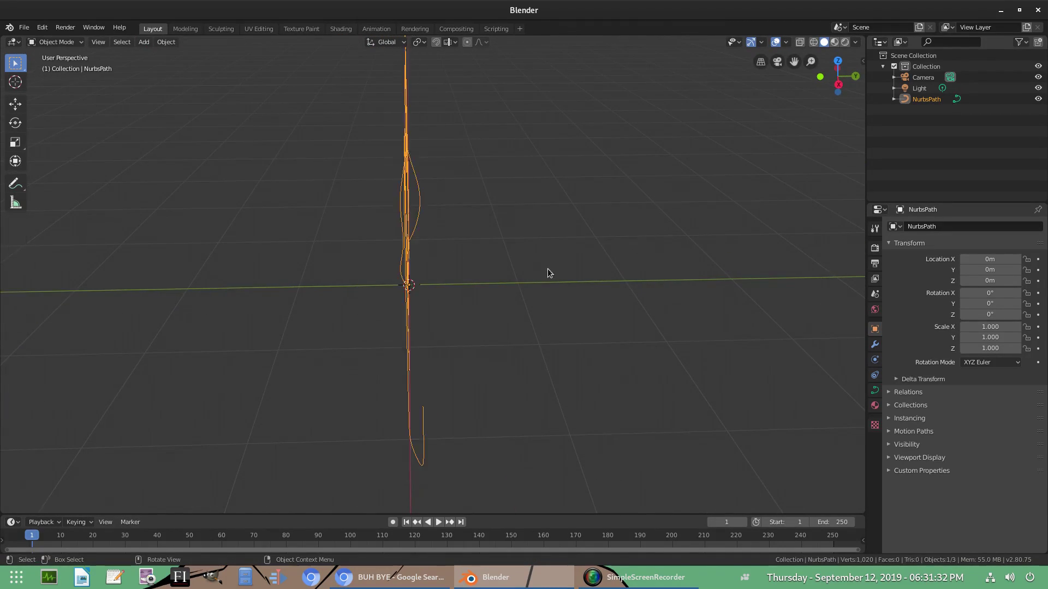
middle_click_drag(548, 269, 552, 254)
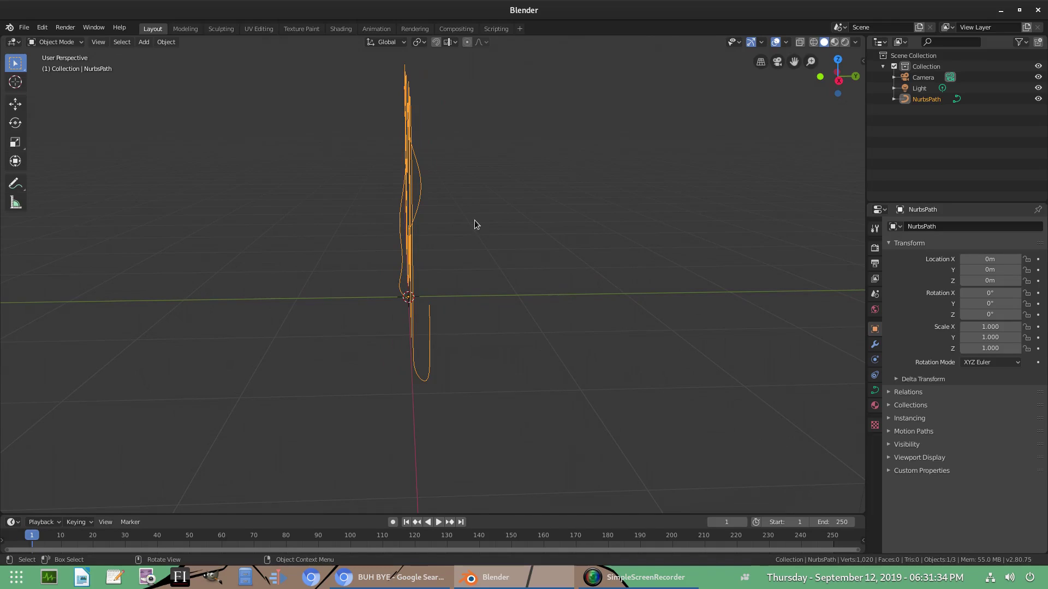
key("KP_3")
scroll(430, 188, "up", 2)
middle_click_drag(467, 225, 519, 334, "shift")
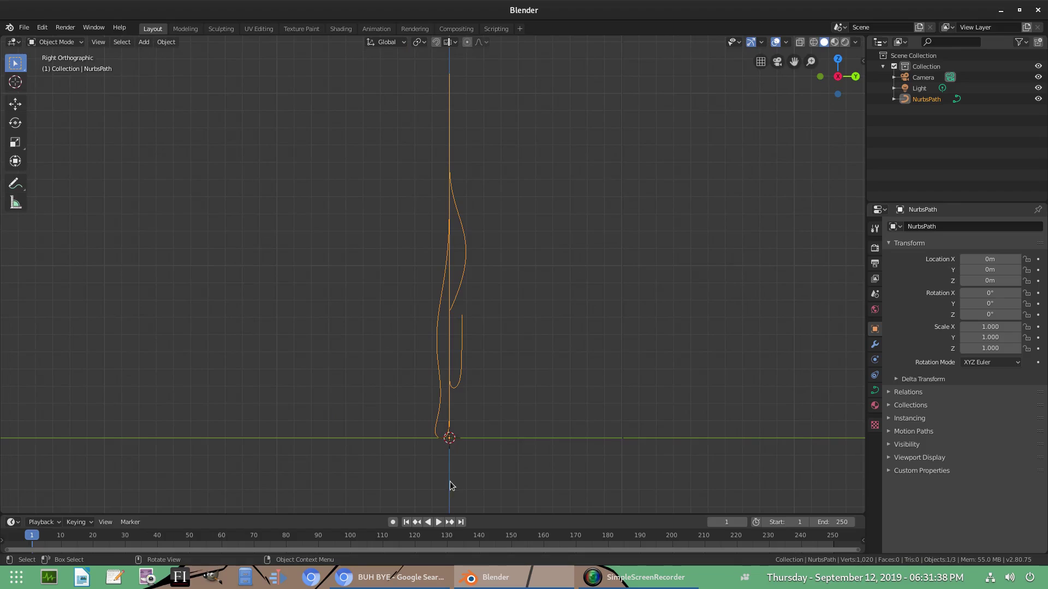
middle_click_drag(450, 483, 585, 349)
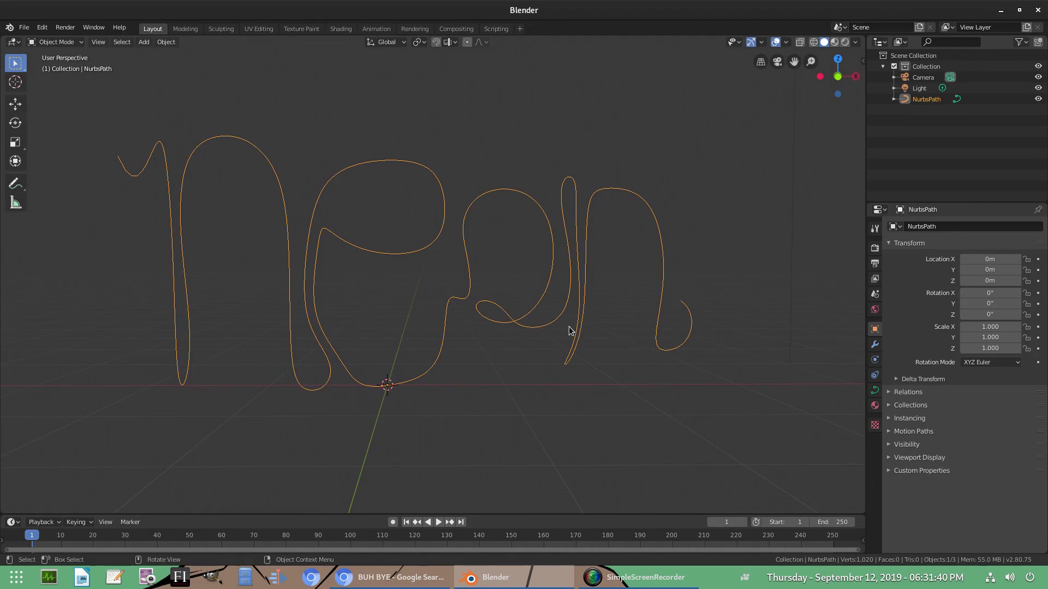
key("KP_1")
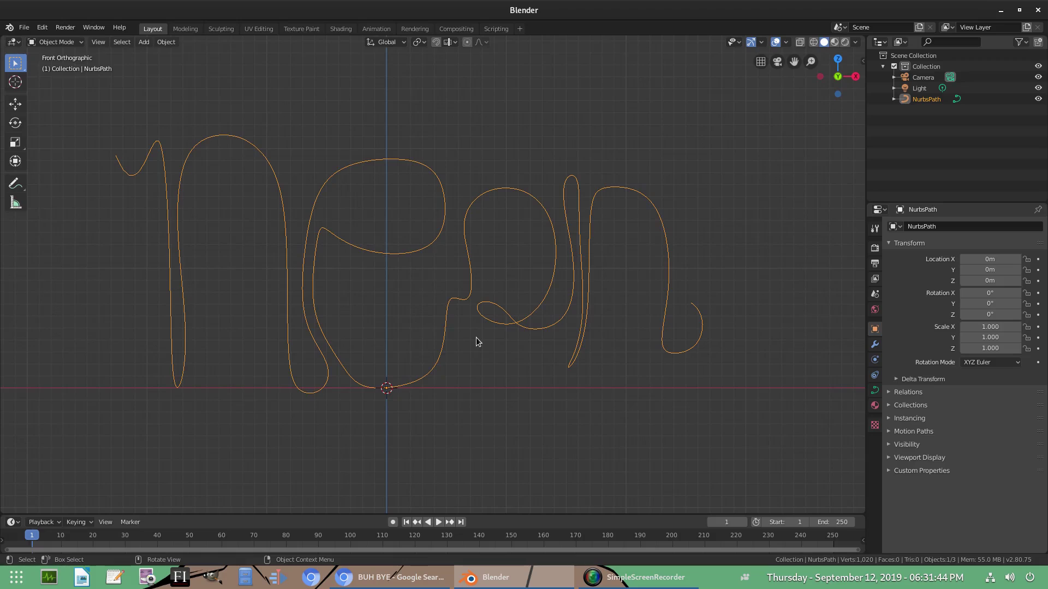
Step: Flatten the whole path by scaling all its control points to 0 along the Y axis
key("Tab")
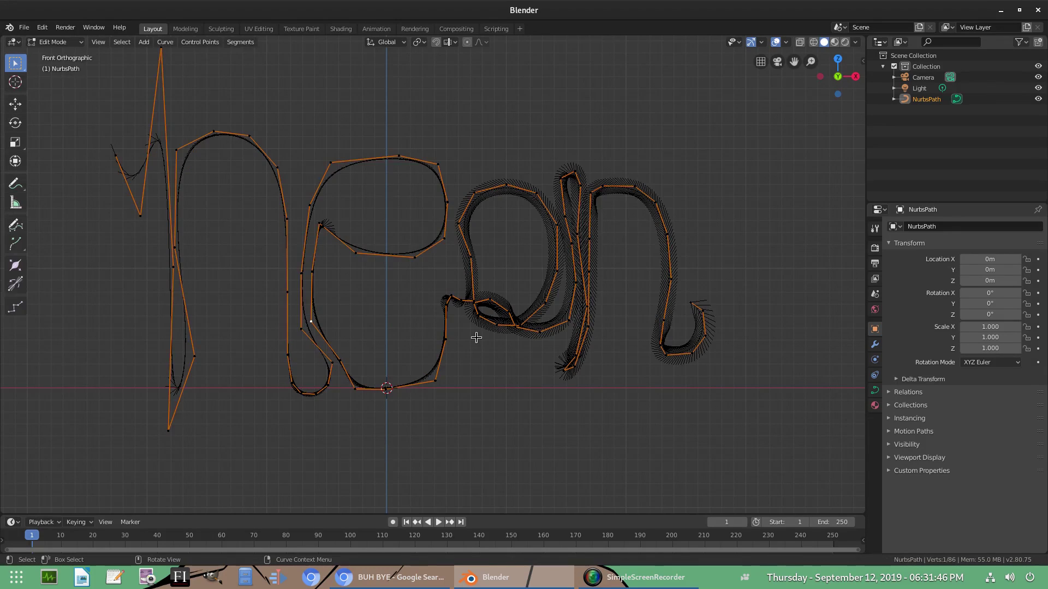
key("a")
key("s")
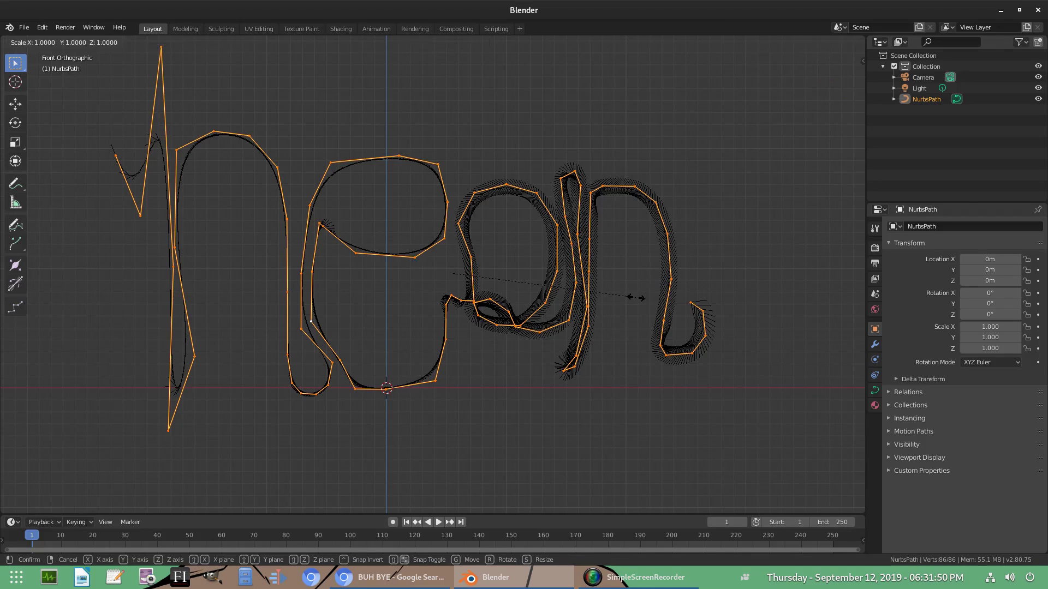
type("y")
type("0")
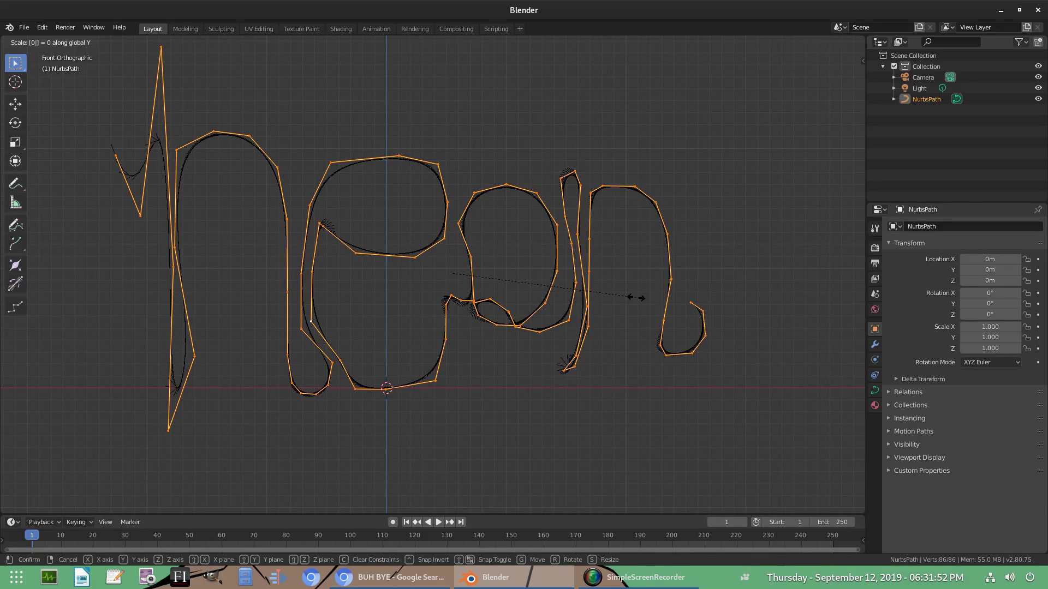
key("Return")
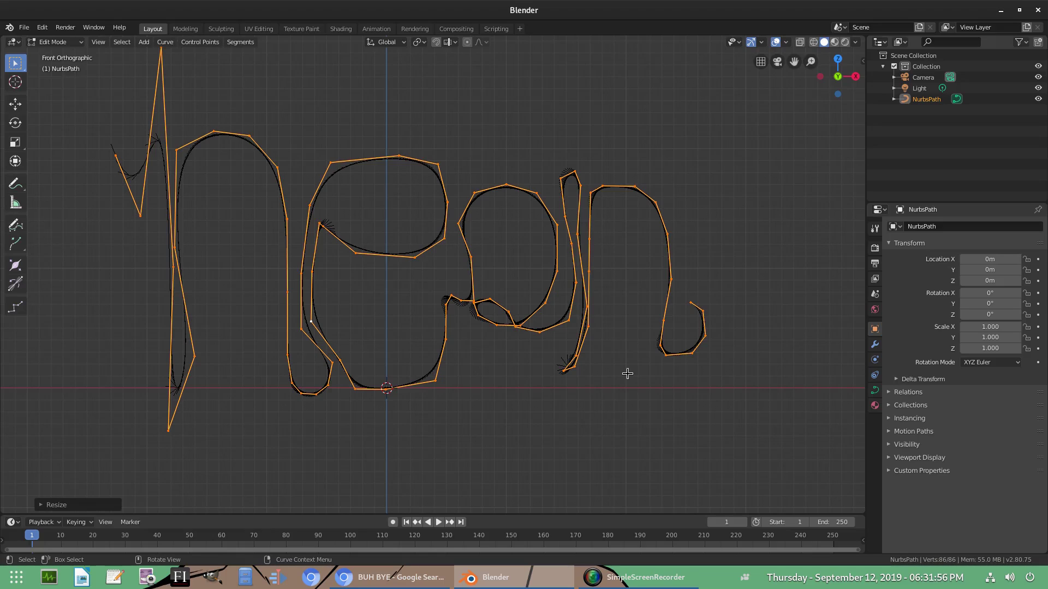
key("Tab")
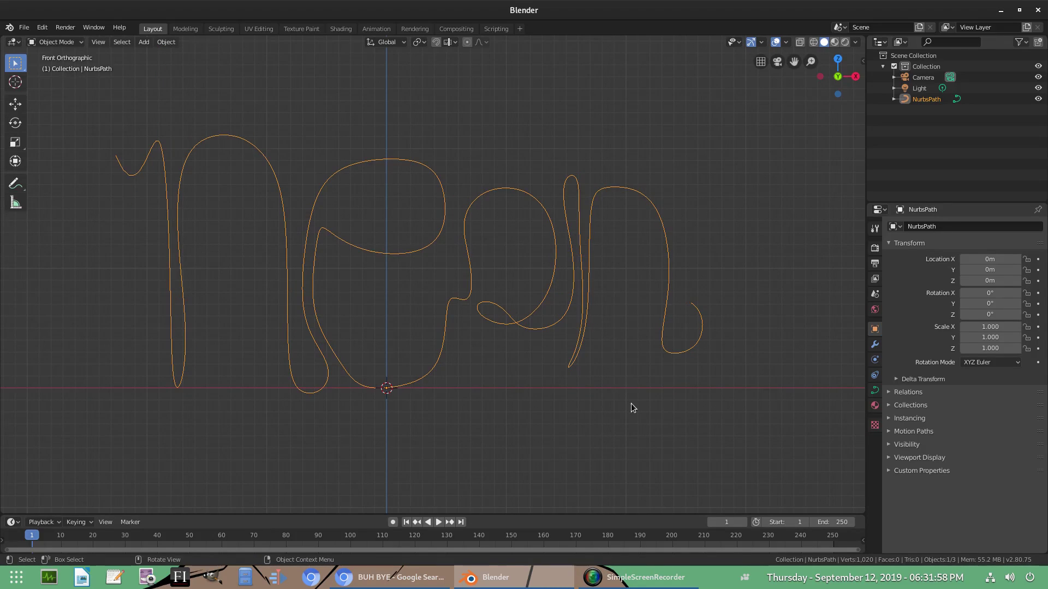
Step: Set the path's geometry extrusion to 0.04 m
middle_click_drag(694, 457, 519, 344)
scroll(501, 343, "up", 2)
scroll(510, 297, "up", 5)
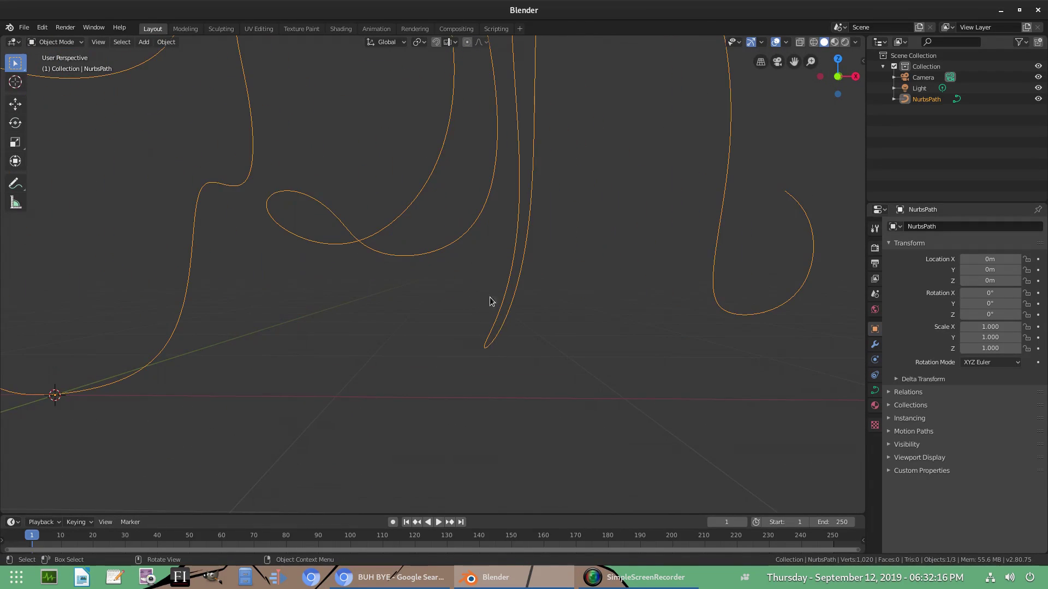
scroll(512, 327, "down", 3)
middle_click_drag(384, 281, 513, 320, "shift")
scroll(548, 346, "down", 2)
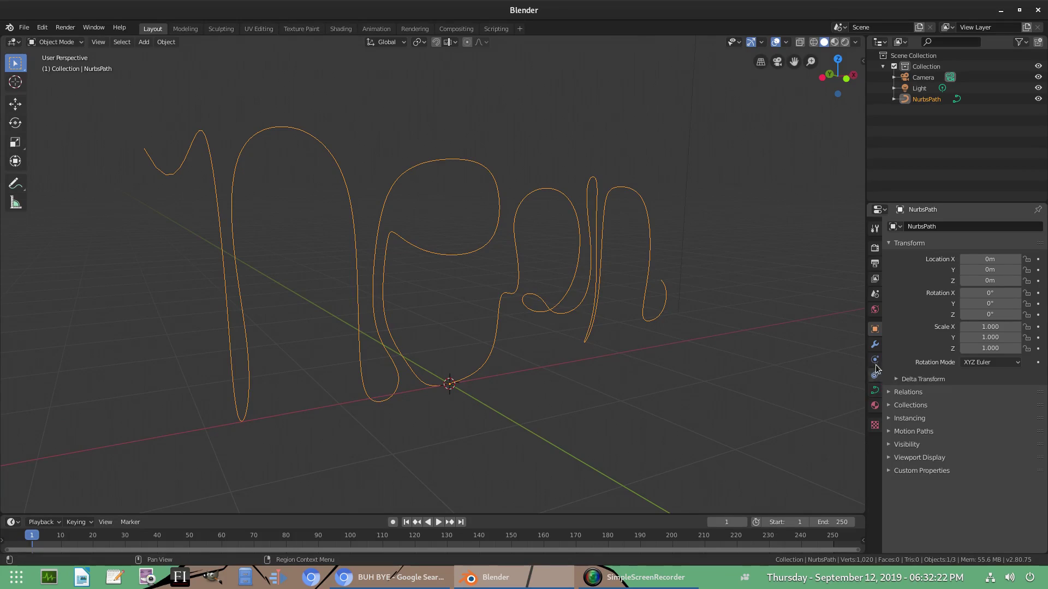
left_click(874, 391)
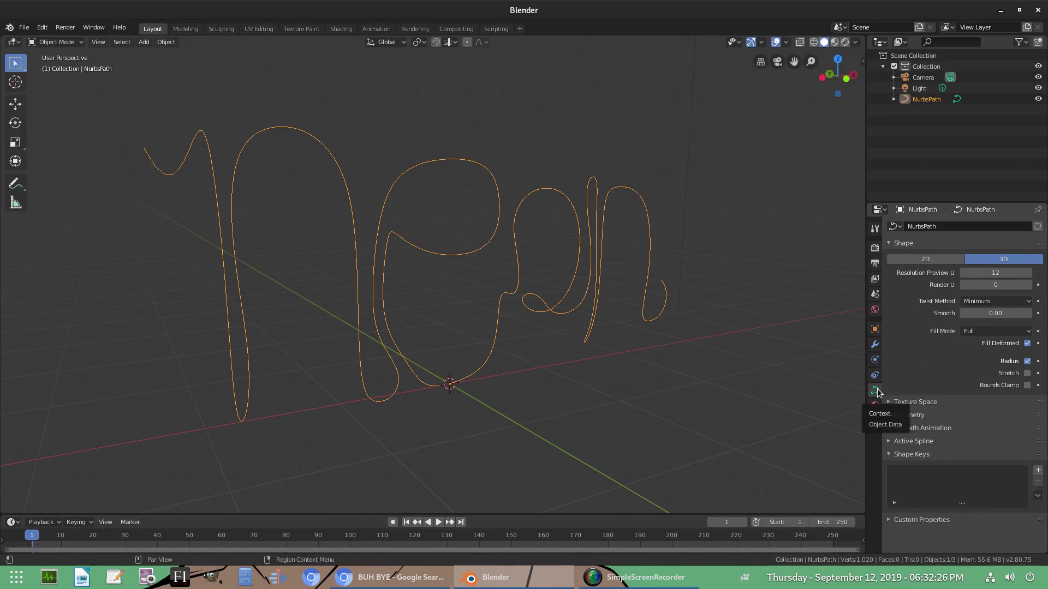
left_click(935, 414)
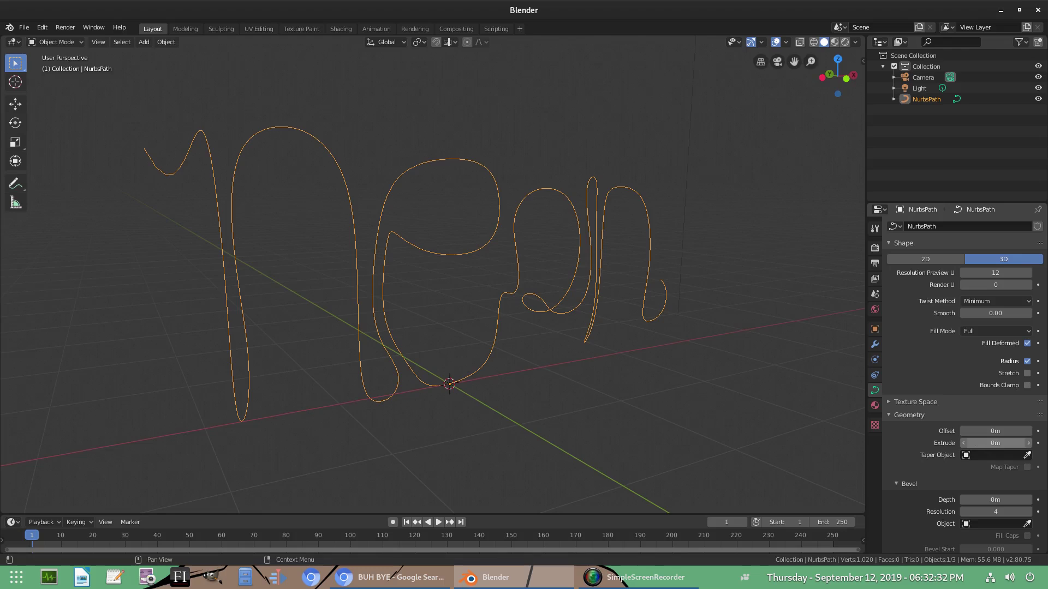
left_click_drag(995, 443, 1007, 443)
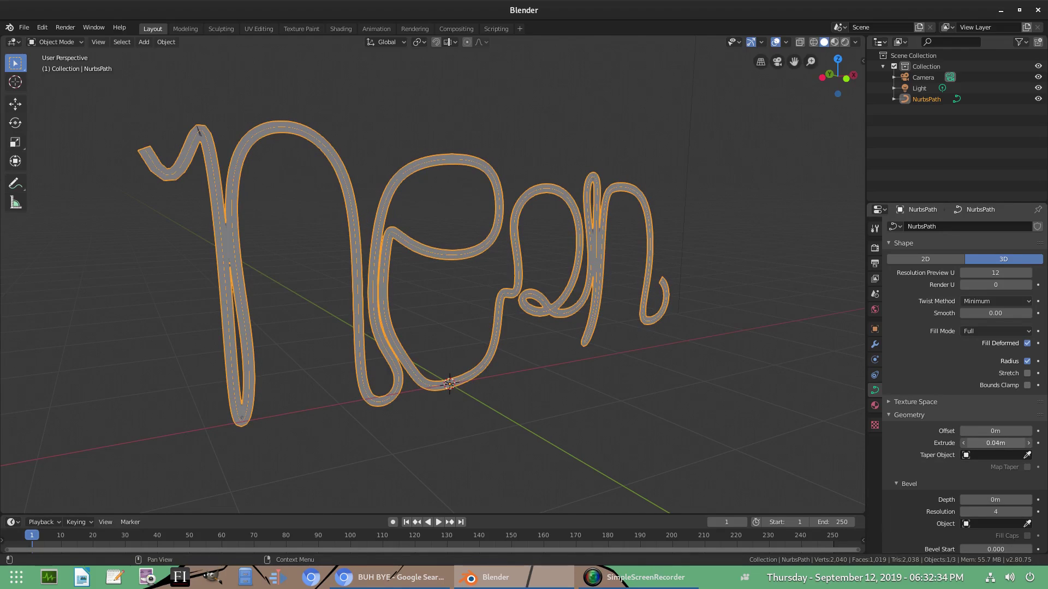
Step: Set the path's preview resolution U to 64
middle_click_drag(480, 338, 243, 221)
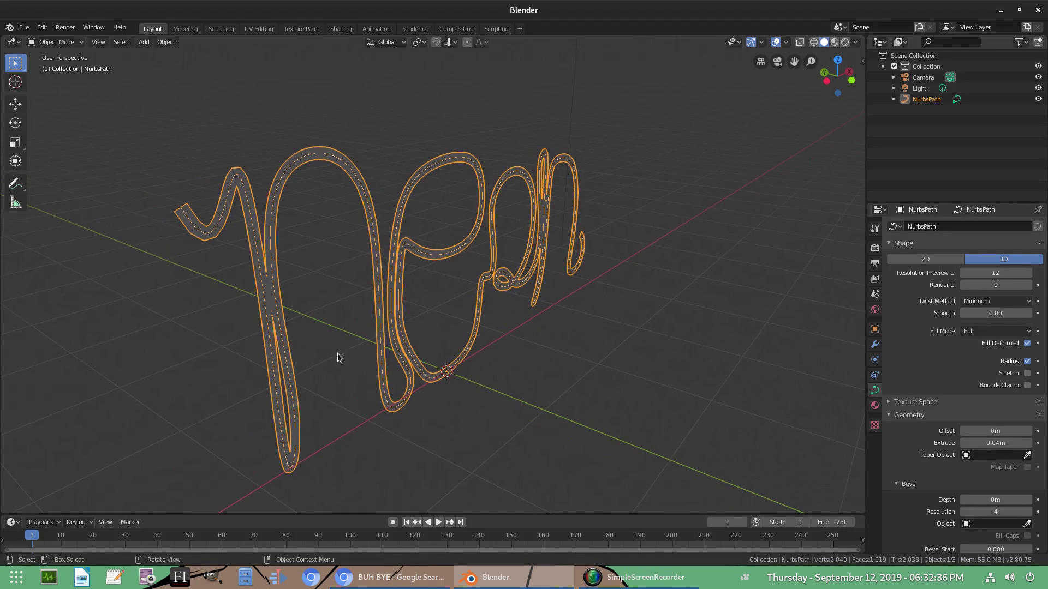
middle_click_drag(368, 349, 647, 365)
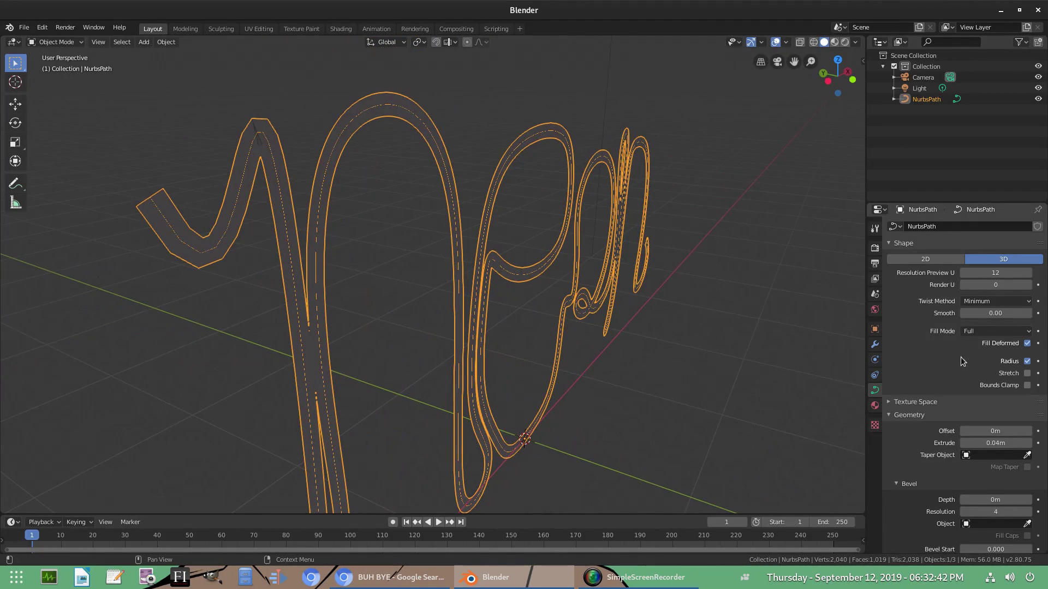
left_click_drag(997, 271, 1011, 271)
left_click(997, 272)
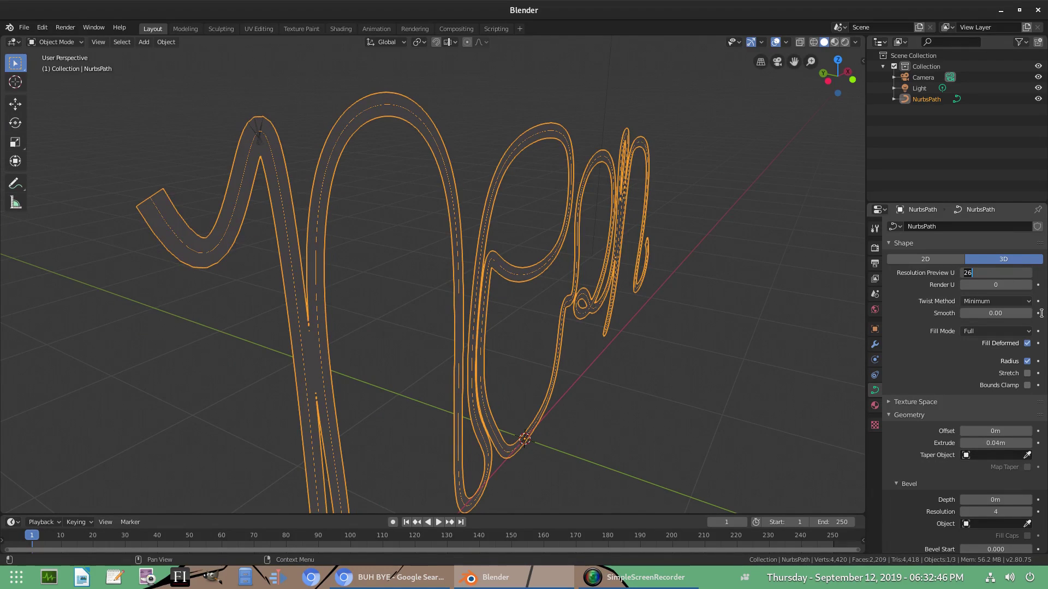
type("64")
key("Return")
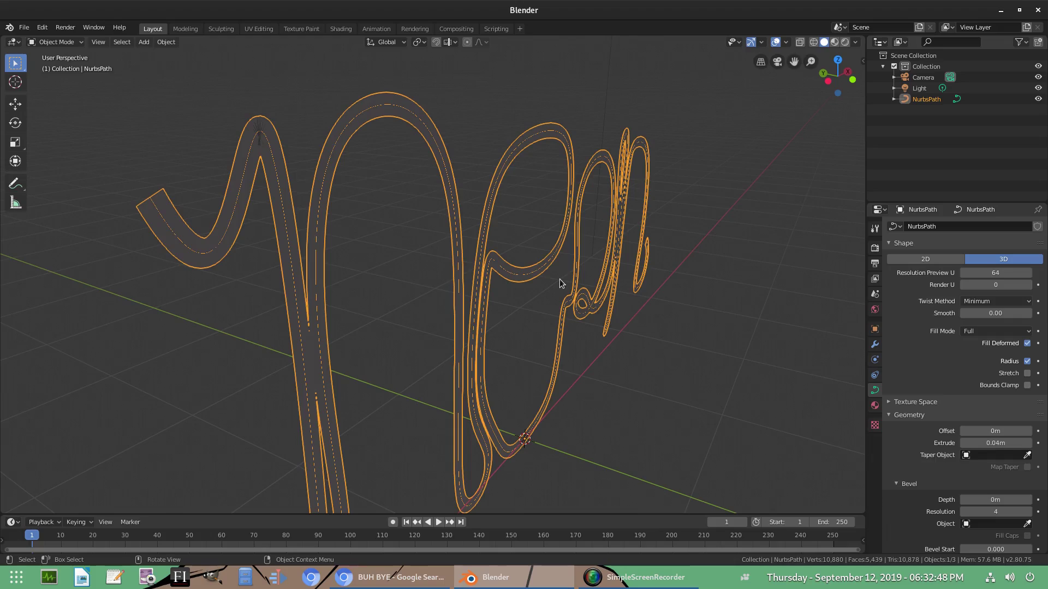
scroll(927, 355, "down", 6)
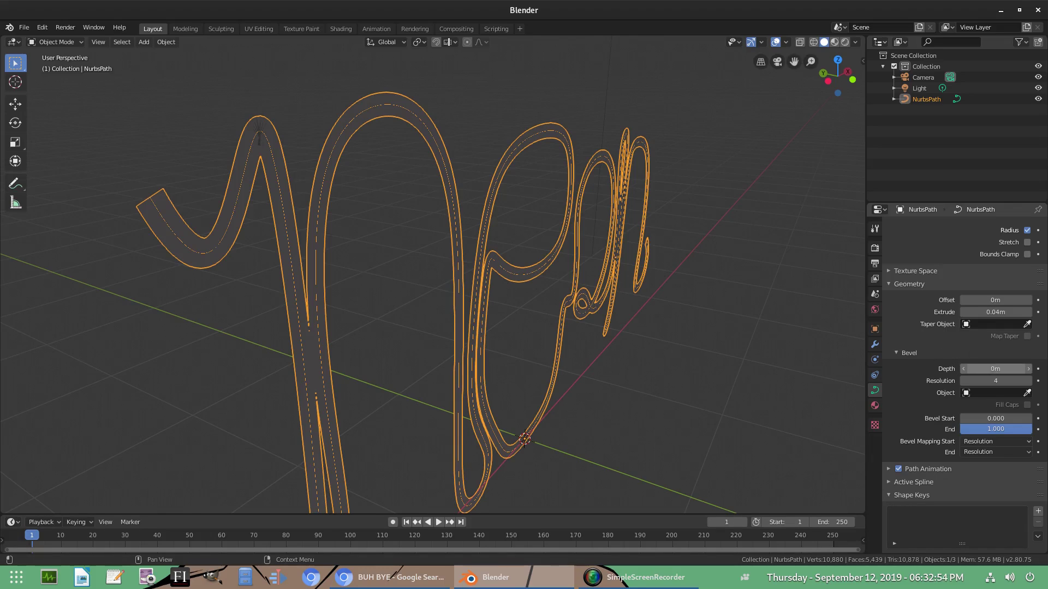
Step: Set the path's bevel depth to 0.04 m and try lowering its bevel resolution to 0
mouse_move(995, 369)
left_mouse_down()
mouse_move(1026, 368)
mouse_move(992, 374)
left_mouse_up()
left_click(992, 379)
type("5")
key("Return")
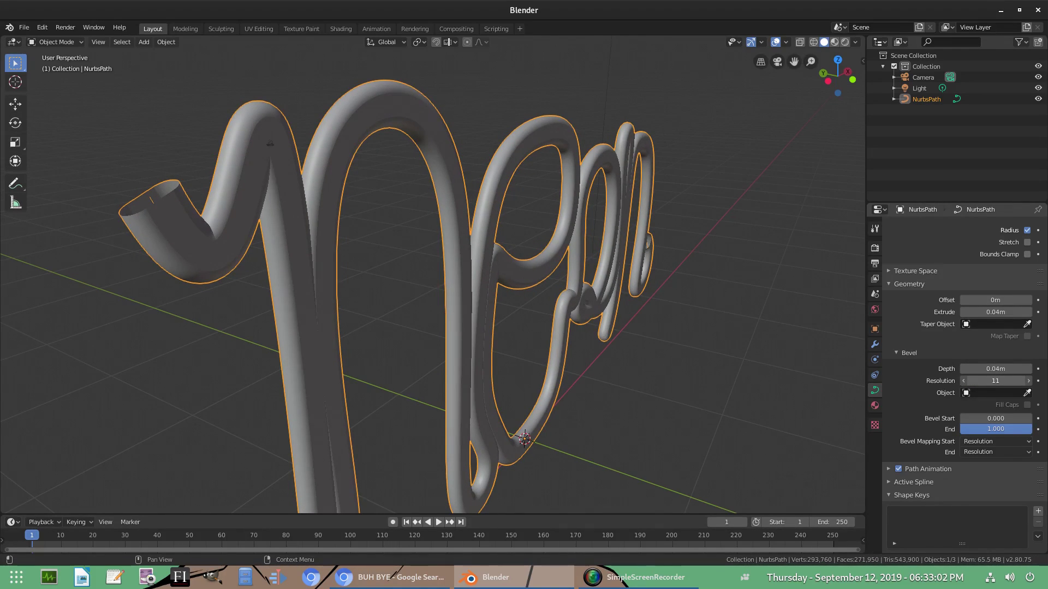
left_click_drag(1001, 381, 980, 380)
middle_click_drag(683, 325, 415, 306)
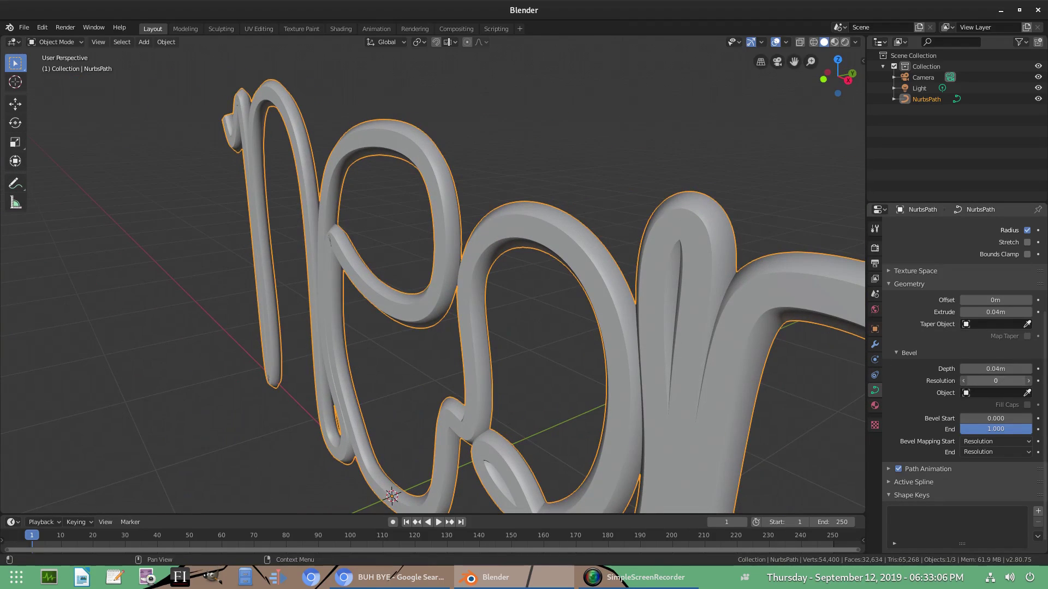
Step: Set the path's bevel resolution to 8
left_click_drag(995, 381, 996, 380)
left_click(1027, 380)
left_click(1027, 380)
left_click(1027, 381)
left_click_drag(997, 380, 995, 380)
left_click(964, 380)
left_click(992, 381)
type("8")
key("Return")
middle_click_drag(636, 372, 742, 359)
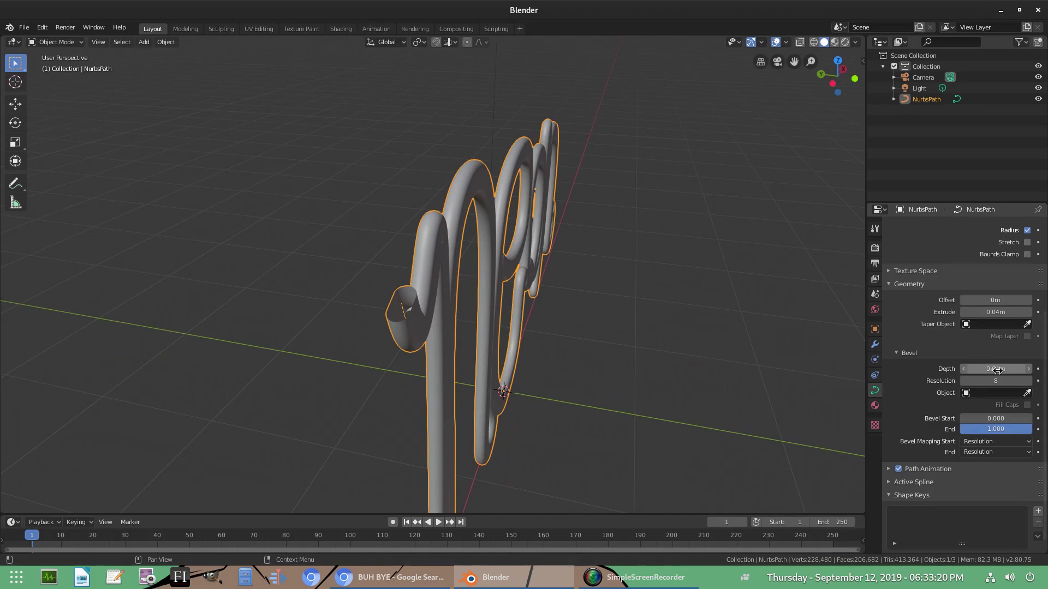
Step: Compare the path's thickness with the geometry extrusion at 0 m and at 0.07 m
left_click_drag(983, 312, 961, 312)
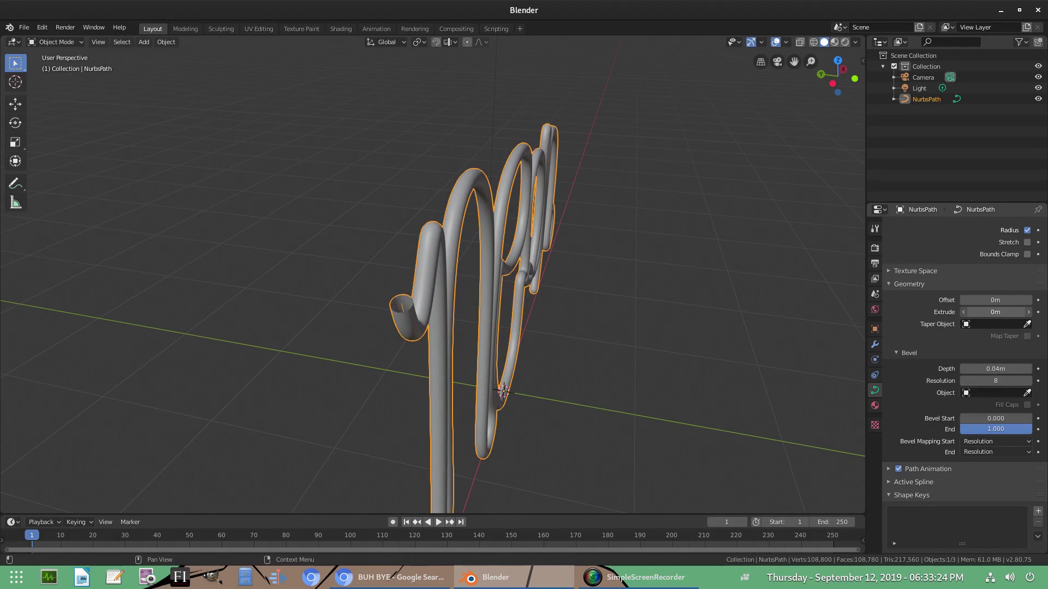
middle_click_drag(620, 320, 606, 319)
left_click_drag(989, 311, 1027, 311)
middle_click_drag(698, 291, 381, 216)
middle_click_drag(503, 286, 496, 234)
scroll(495, 234, "up", 3)
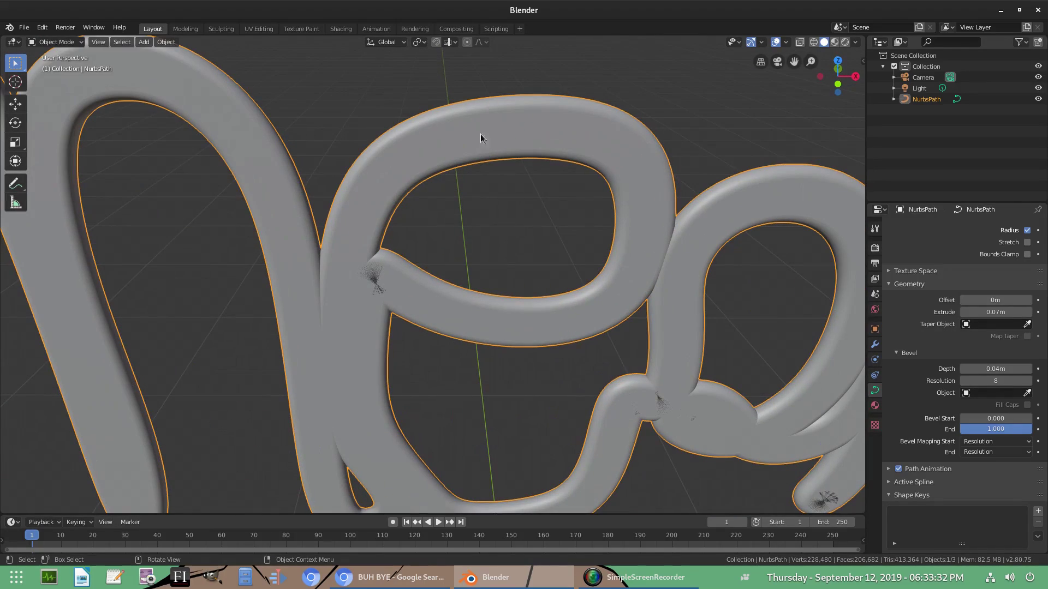
middle_click_drag(477, 152, 518, 221)
scroll(508, 222, "down", 5)
middle_click_drag(594, 280, 578, 316)
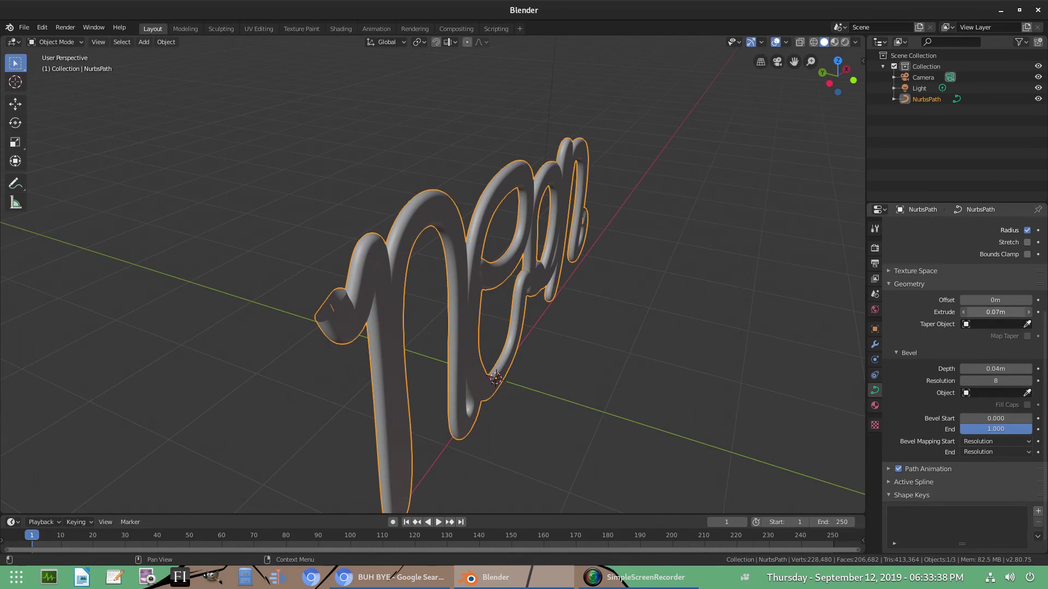
Step: Set the path's geometry extrusion to 0 m and check the round tube around the whole word
left_click_drag(995, 312, 961, 312)
middle_click_drag(585, 276, 502, 252)
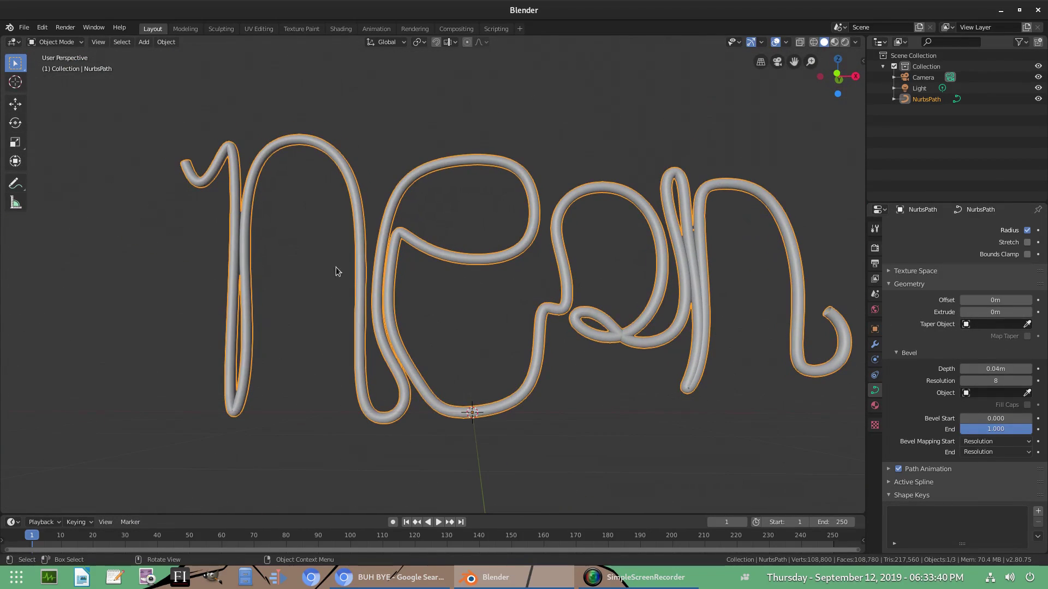
middle_click_drag(286, 321, 273, 197)
middle_click_drag(601, 315, 502, 336)
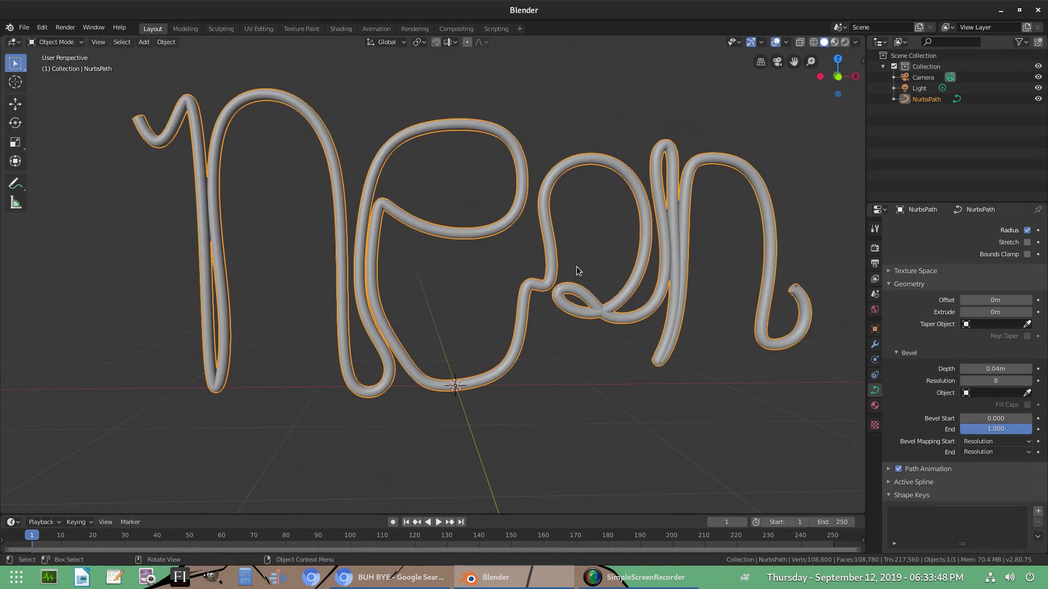
Step: Edit the path in front view and move the lower control point of the last n's stem outward to widen the bottom bend
key("KP_1")
scroll(579, 267, "up", 3)
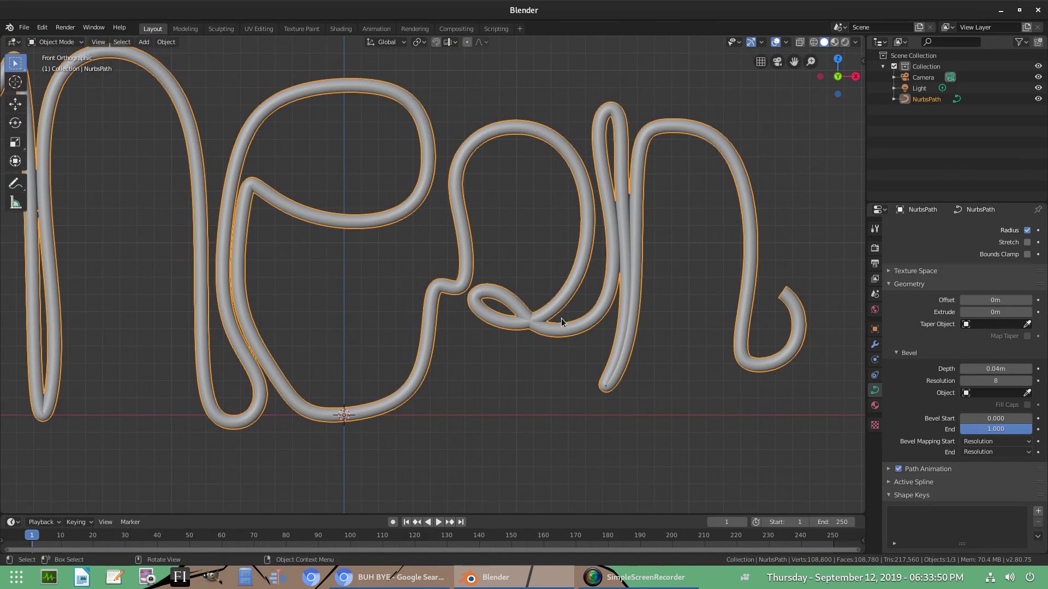
scroll(522, 334, "down", 2)
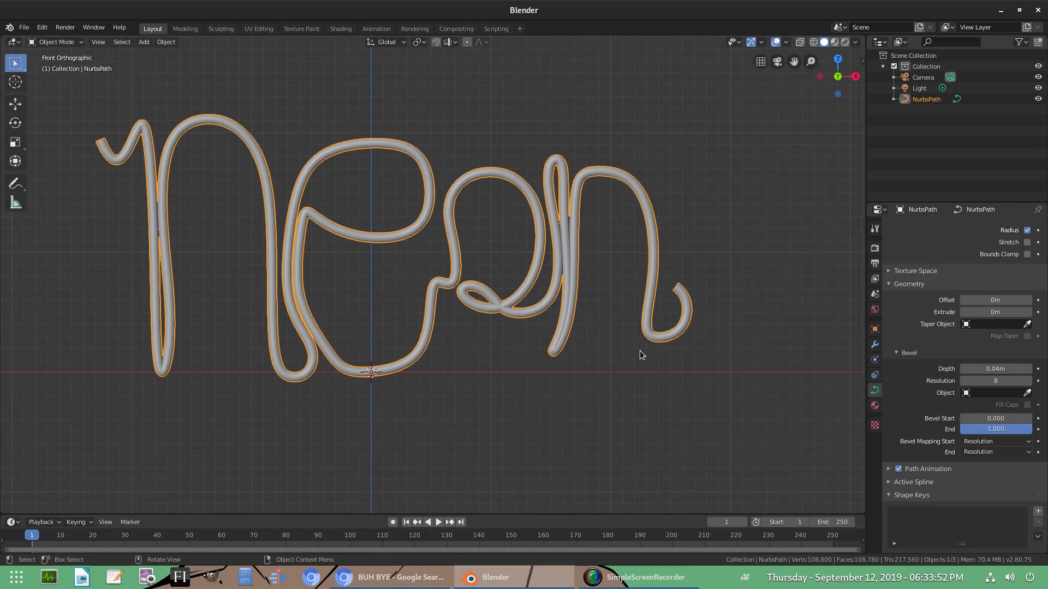
key("Tab")
scroll(640, 350, "up", 3)
scroll(527, 352, "up", 1)
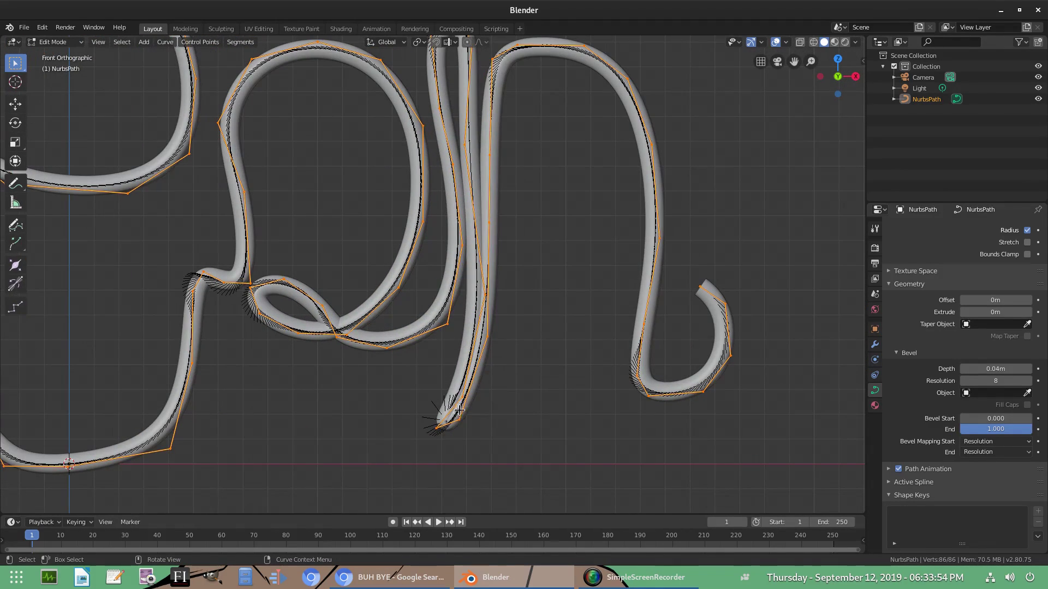
left_click(458, 419)
key("h")
left_click(466, 408)
key("g")
left_click(489, 423)
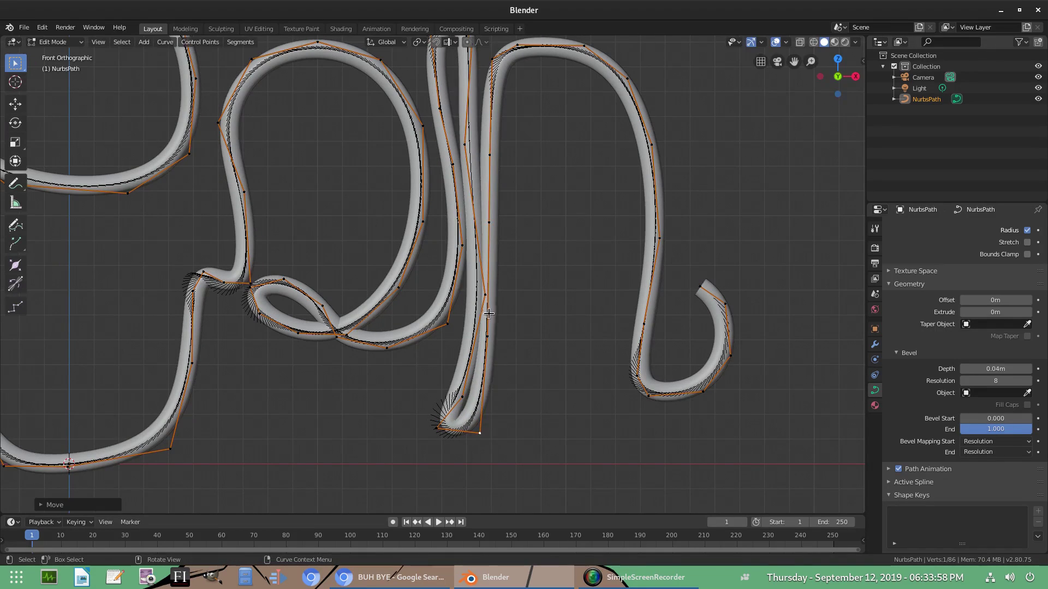
Step: Spread the overlapping strokes between the o and the last n by moving three of their control points sideways
left_click(484, 296)
key("g")
left_click(477, 298)
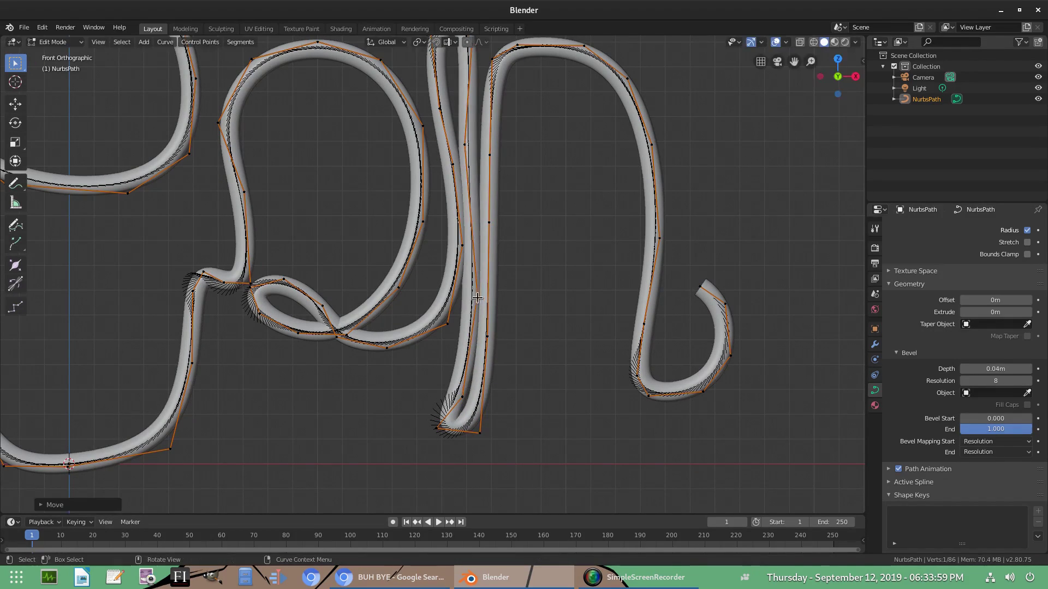
left_click(486, 339)
key("g")
left_click(496, 335)
left_click(462, 242)
key("g")
left_click_drag(461, 242, 454, 243)
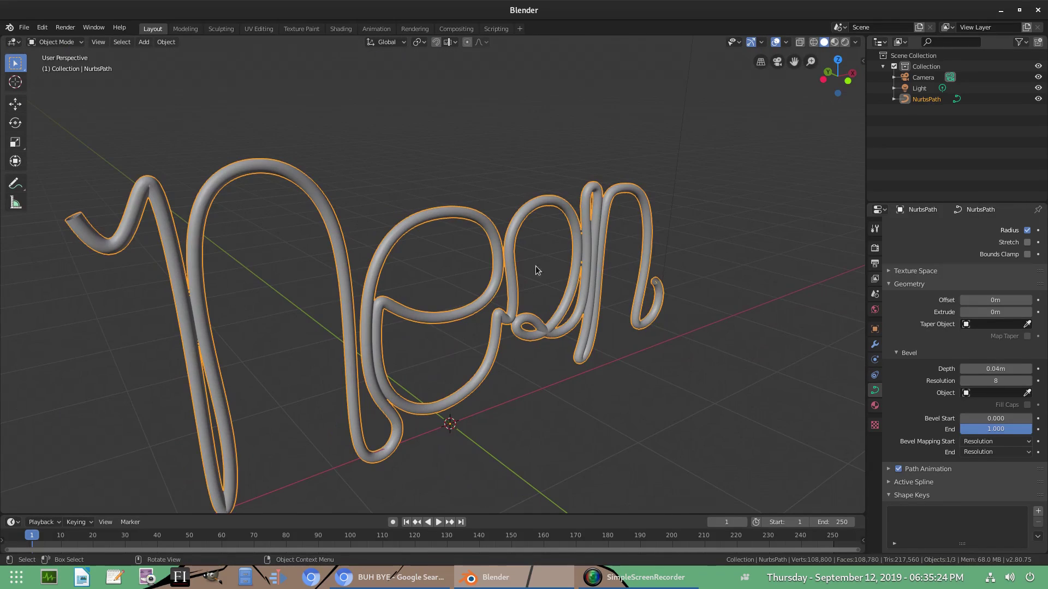
Step: Duplicate the finished path in place, without offsetting the copy
middle_click_drag(509, 363, 528, 337)
middle_click_drag(660, 374, 617, 366)
middle_click_drag(297, 367, 599, 307)
key("shift+d")
right_click(476, 277)
Step: Set the duplicate path's bevel depth to 0.015 m so it forms a thin core inside the original tube
scroll(548, 415, "up", 1)
middle_click_drag(548, 415, 526, 352, "shift")
scroll(527, 345, "up", 1)
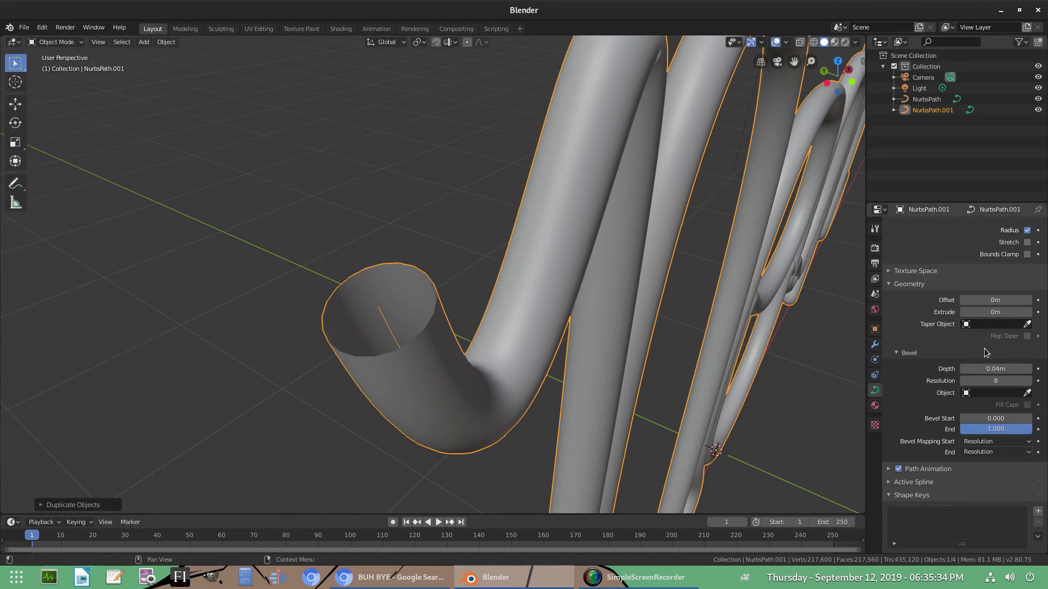
left_click(963, 370)
left_click(963, 370)
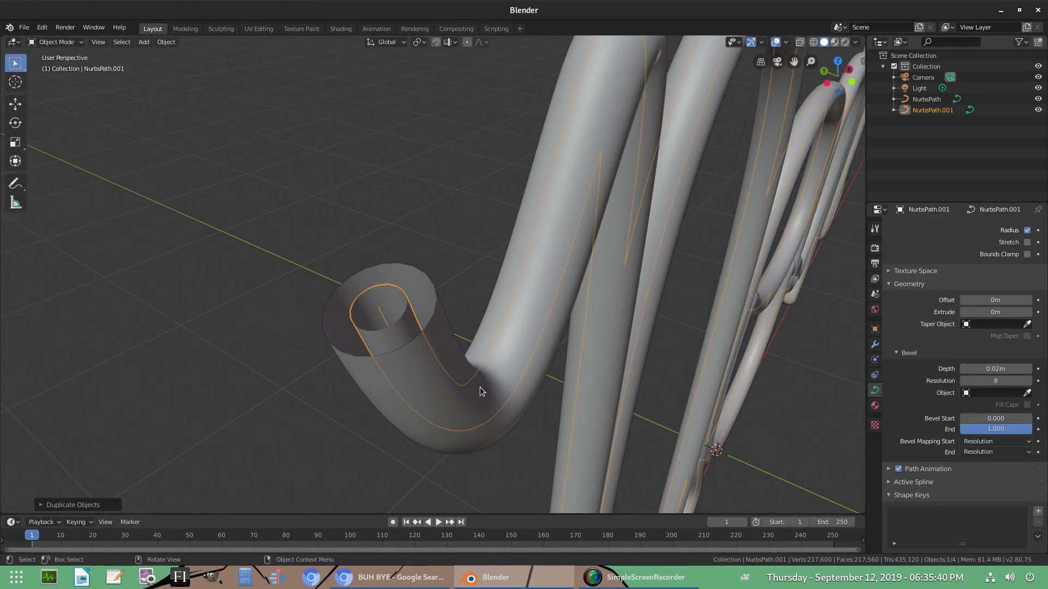
scroll(479, 388, "down", 8)
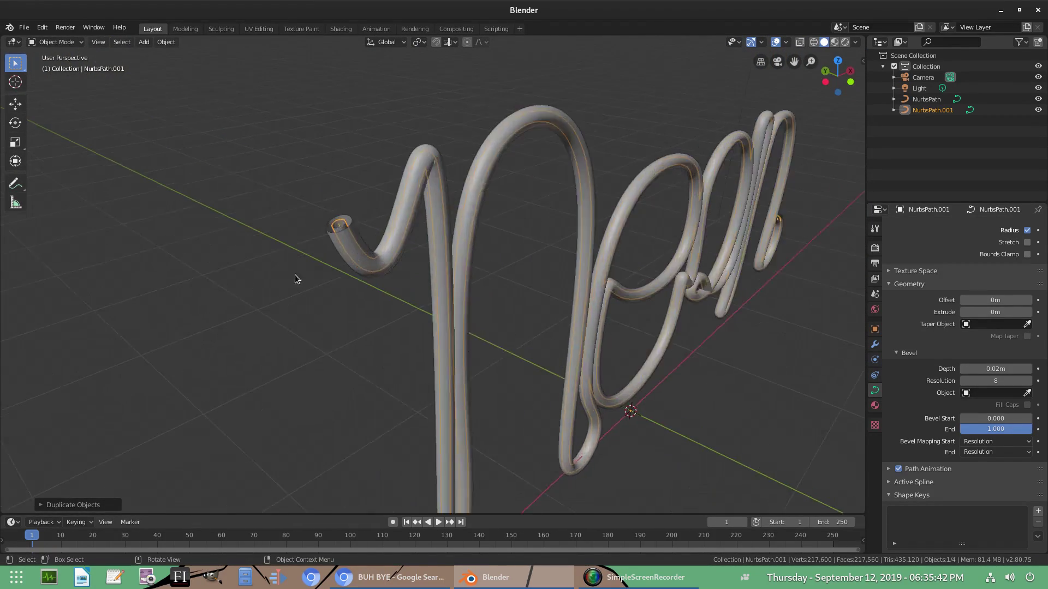
scroll(458, 287, "up", 8)
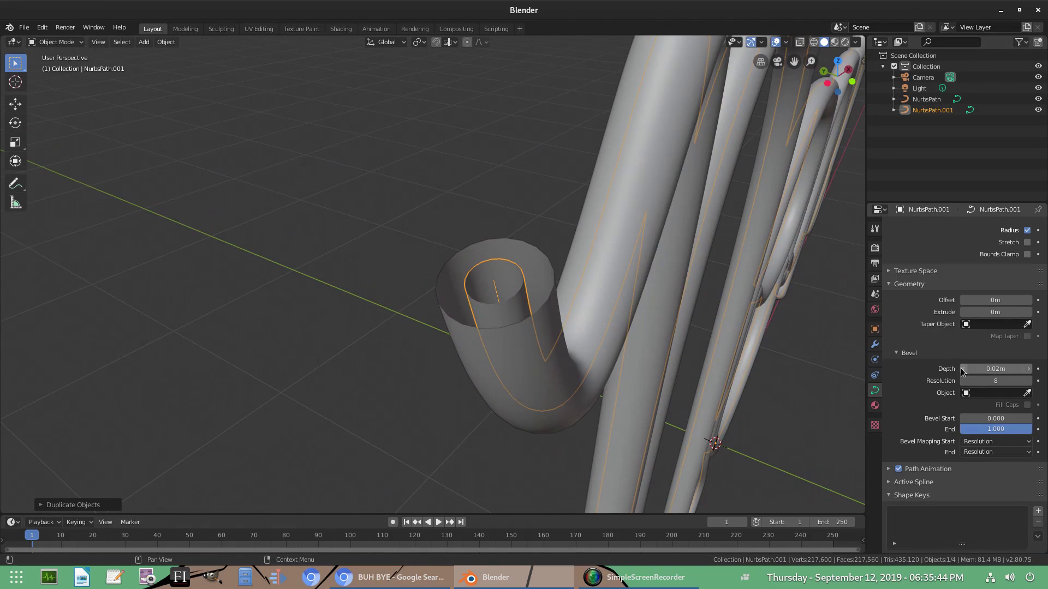
left_click(963, 369)
left_click(998, 368)
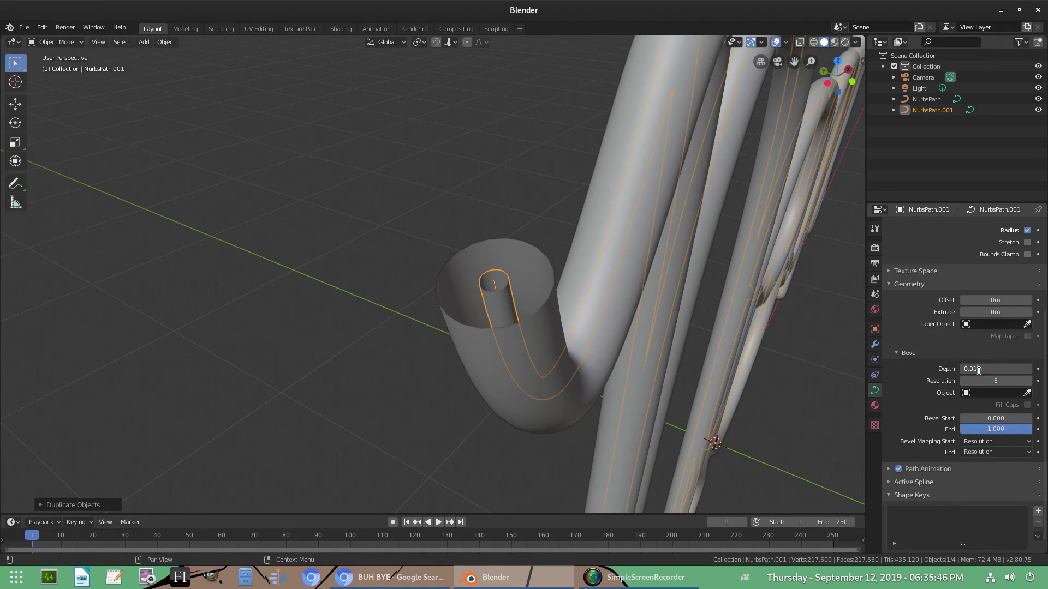
type("5")
key("Return")
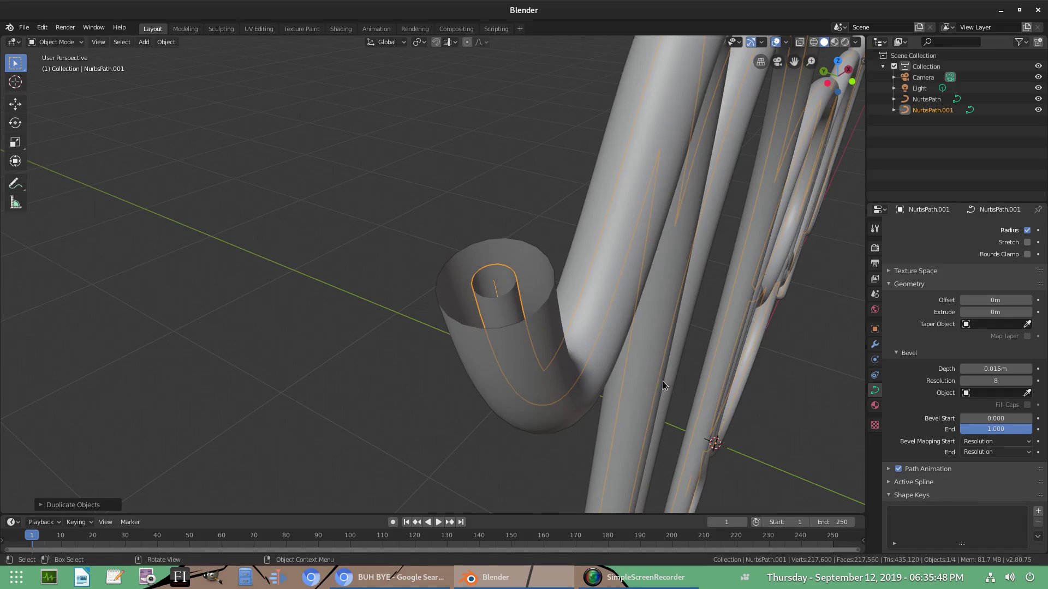
mouse_move(659, 380)
middle_mouse_down()
mouse_move(650, 378)
mouse_move(660, 382)
middle_mouse_up()
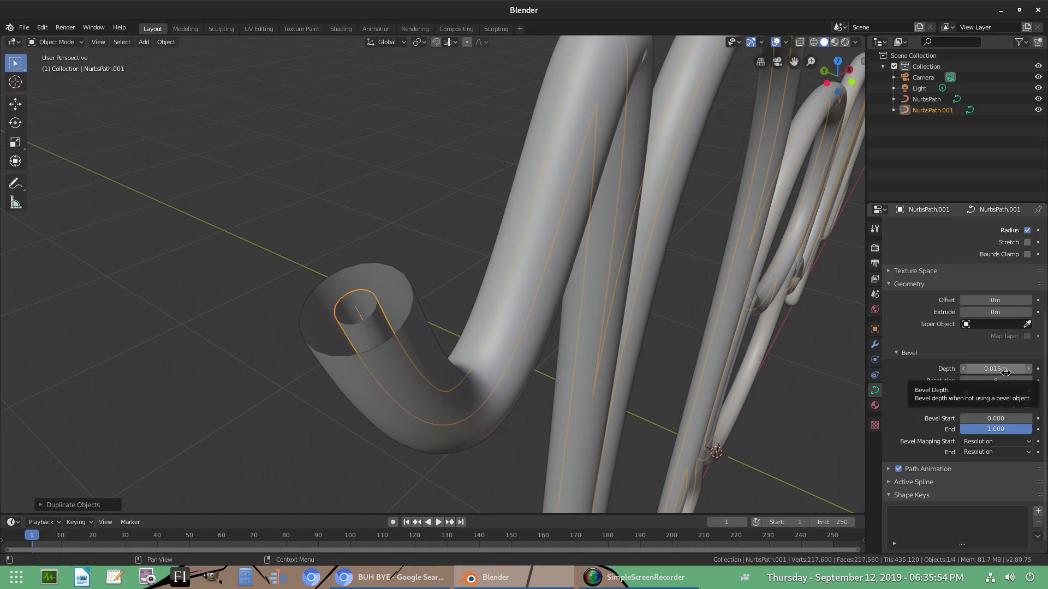
Step: Look through the duplicate's texture space, twist method and geometry settings, and examine the nested tubes around the last letters
scroll(971, 382, "down", 1)
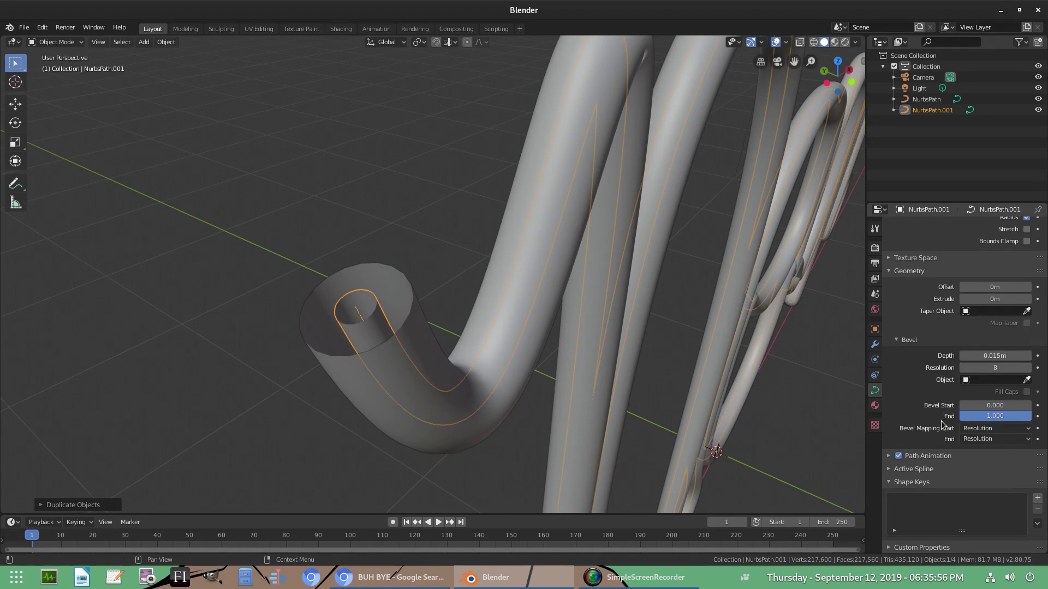
scroll(942, 424, "up", 5)
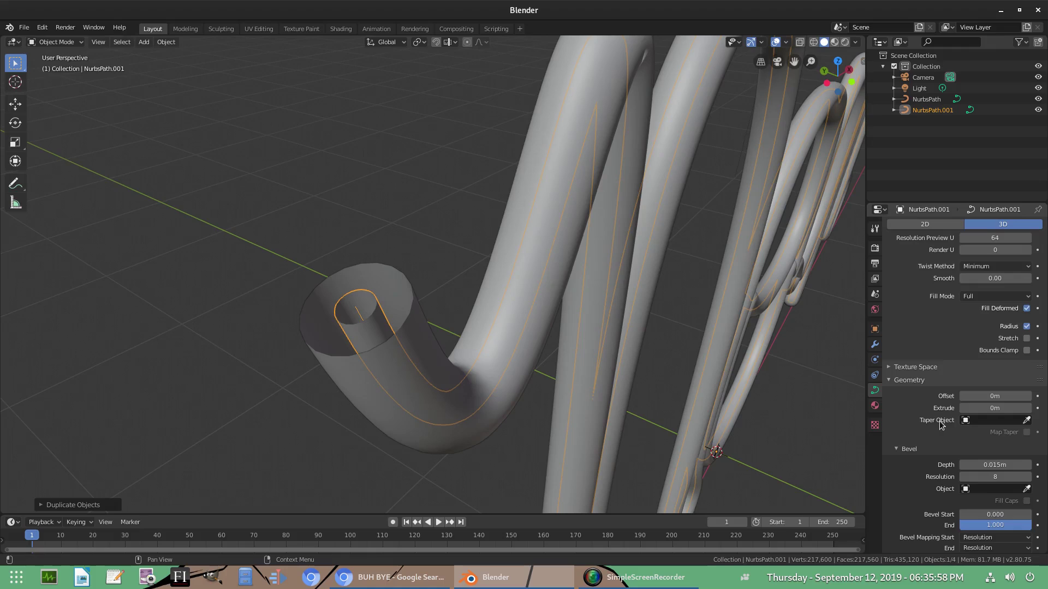
left_click(912, 366)
left_click(912, 368)
scroll(654, 329, "down", 3)
middle_click_drag(637, 329, 610, 323)
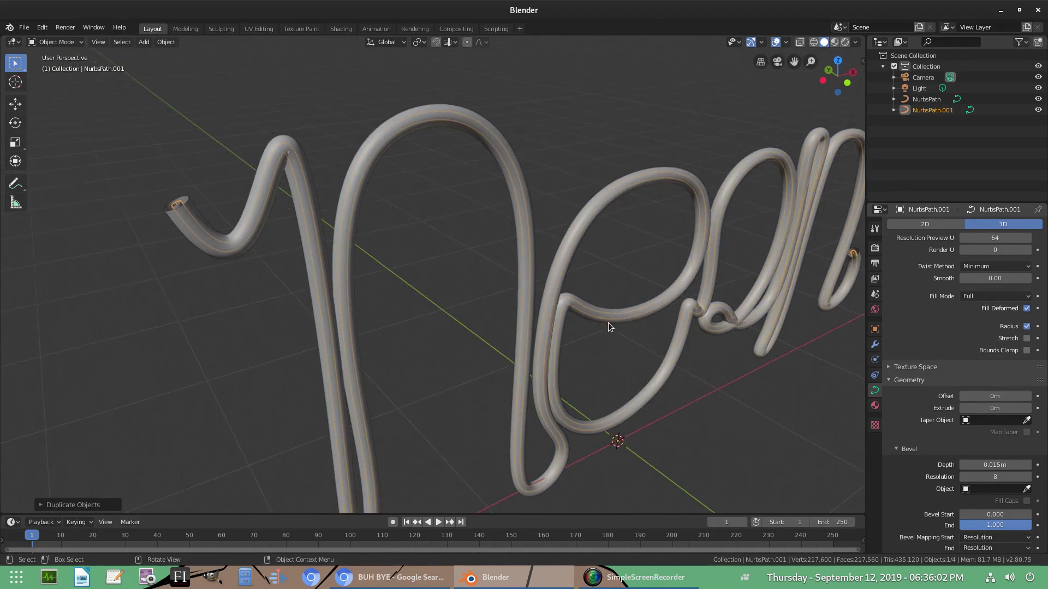
scroll(628, 323, "down", 2)
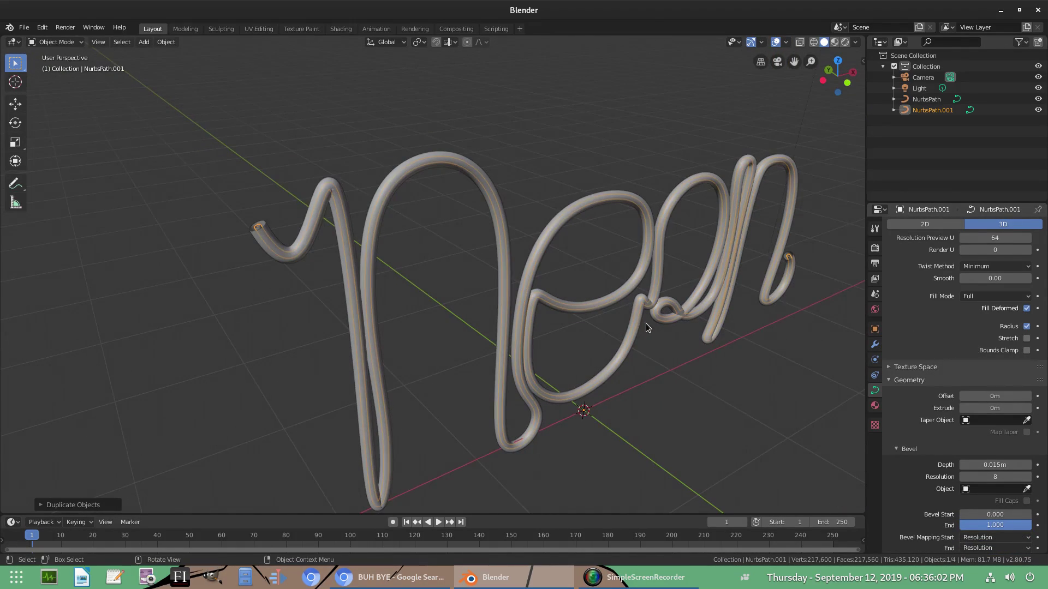
left_click(968, 266)
left_click(968, 266)
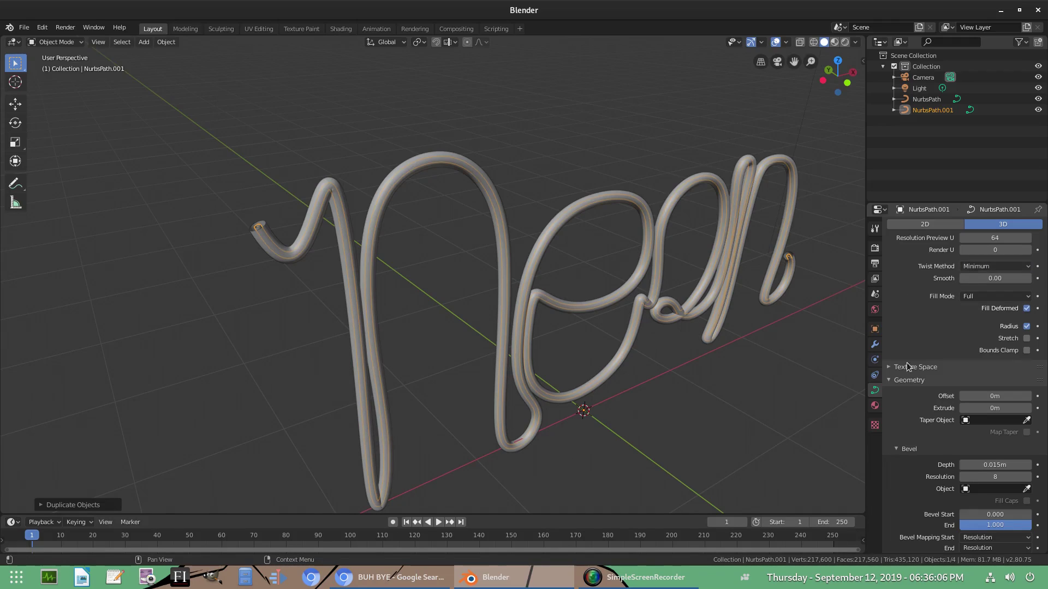
scroll(906, 387, "down", 4)
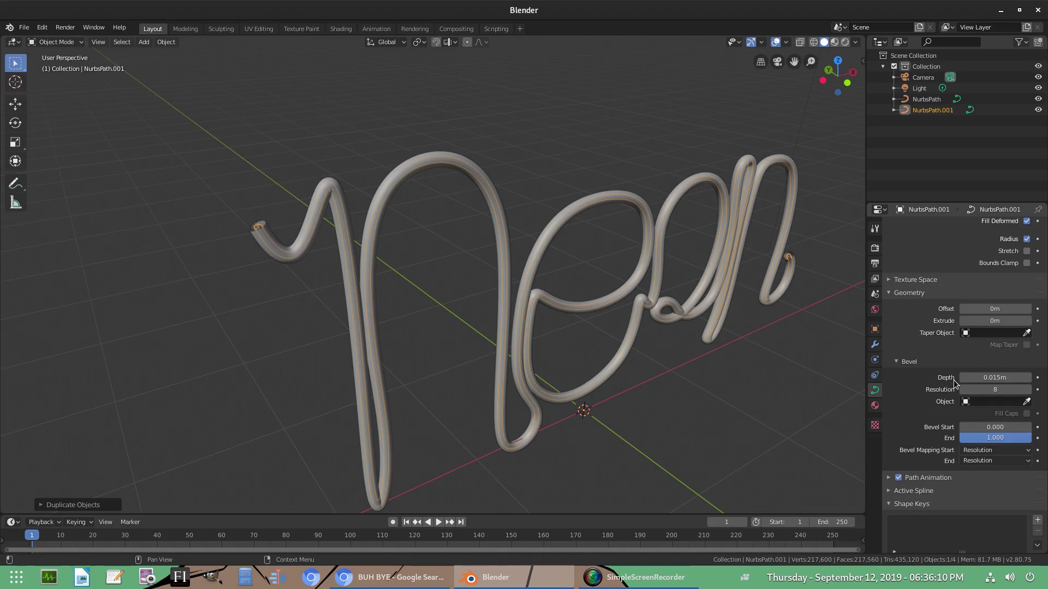
middle_click_drag(699, 378, 562, 296)
scroll(561, 296, "up", 5)
middle_click_drag(655, 296, 400, 400, "shift")
scroll(587, 359, "up", 3)
middle_click_drag(628, 352, 480, 384, "shift")
scroll(496, 385, "down", 3)
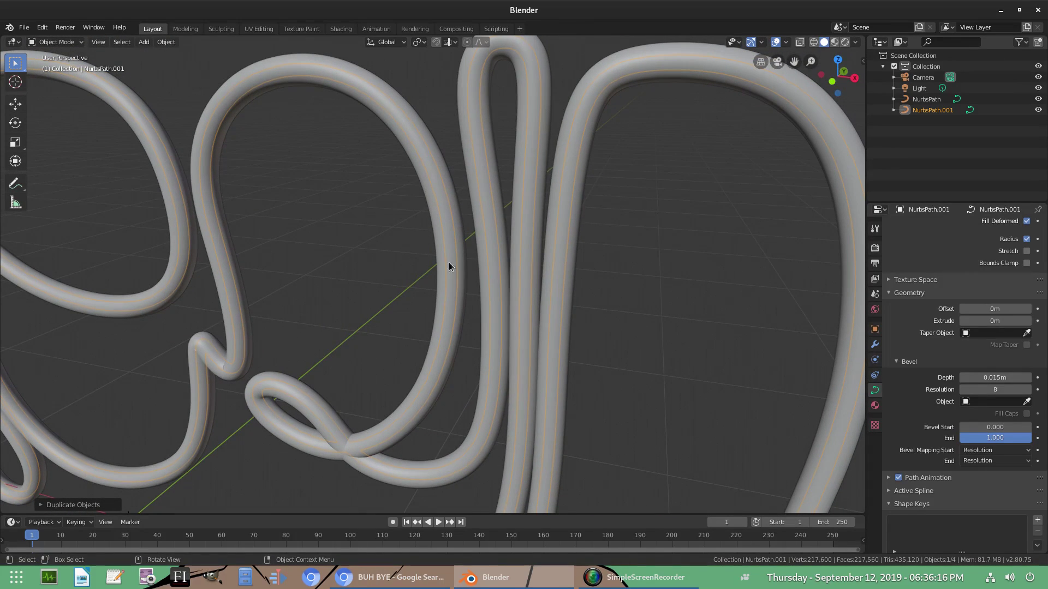
Step: Give the inner path a new material with an Emission surface and a strength of 5
left_click(875, 405)
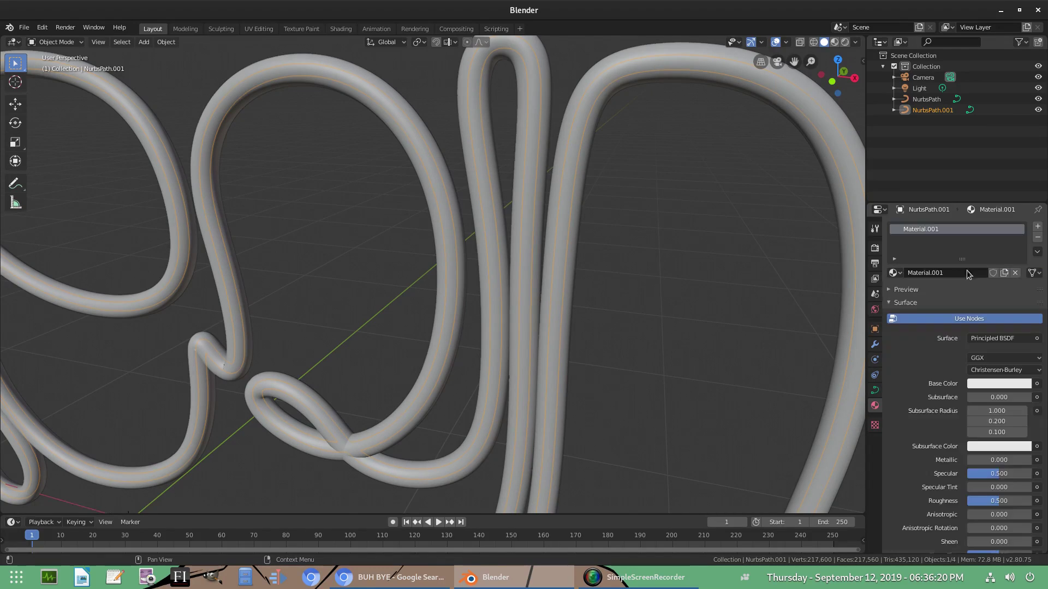
left_click(1001, 340)
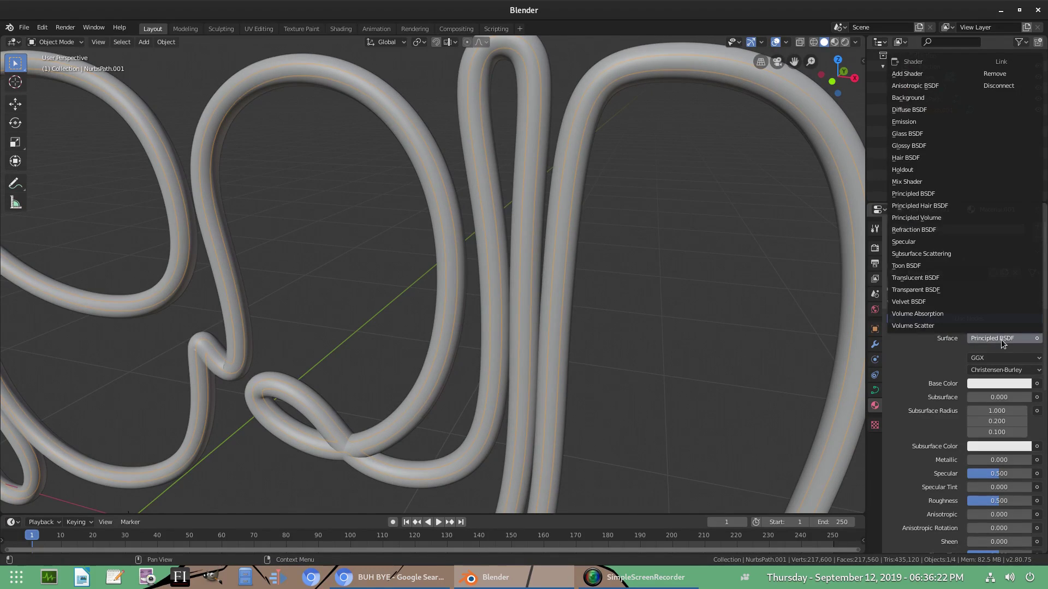
left_click(932, 122)
left_click(999, 370)
type("5")
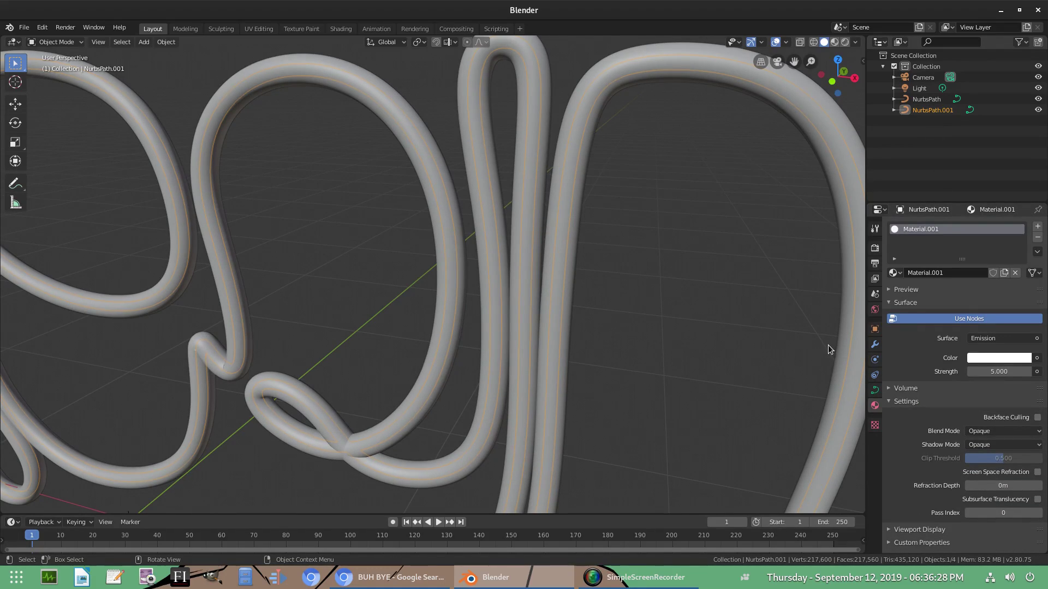
Step: Switch the viewport to rendered shading and inspect the emissive inner path at the tube's open end and along the letters
left_click(845, 42)
scroll(469, 405, "down", 4)
middle_click_drag(470, 405, 559, 388)
middle_click_drag(281, 217, 313, 230)
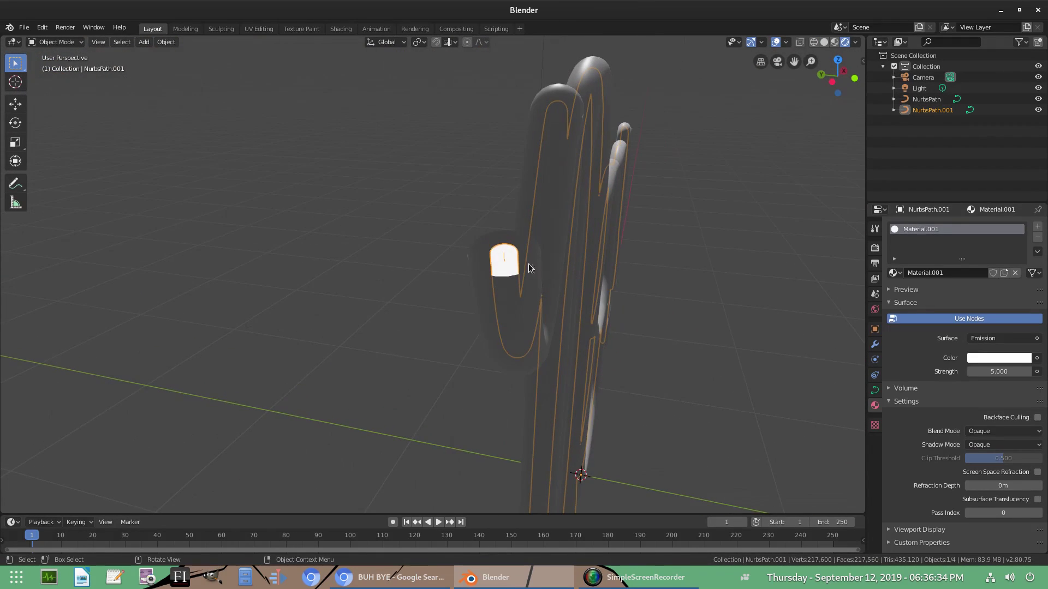
scroll(481, 254, "up", 4)
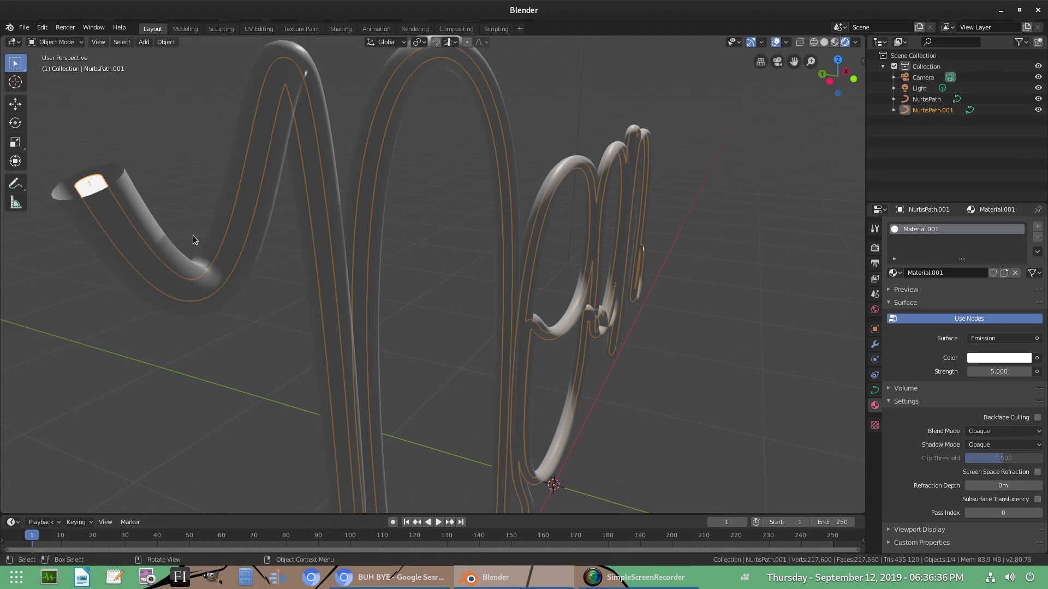
middle_click_drag(642, 323, 584, 297)
scroll(491, 297, "up", 3)
middle_click_drag(437, 293, 412, 259)
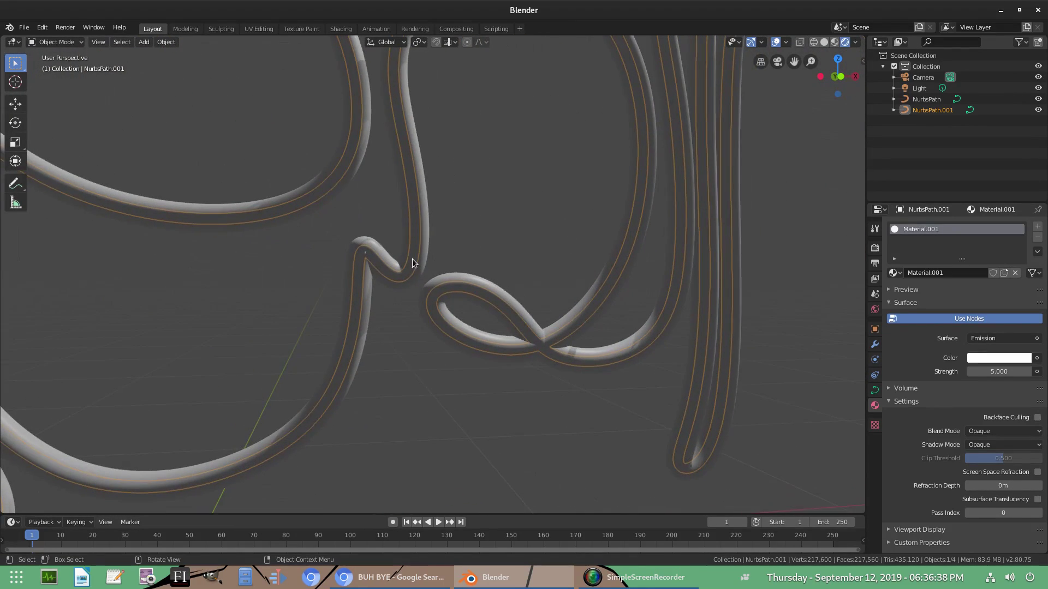
Step: Select the outer tube and examine how it renders around the middle and last letters
left_click(412, 259)
scroll(493, 385, "down", 4)
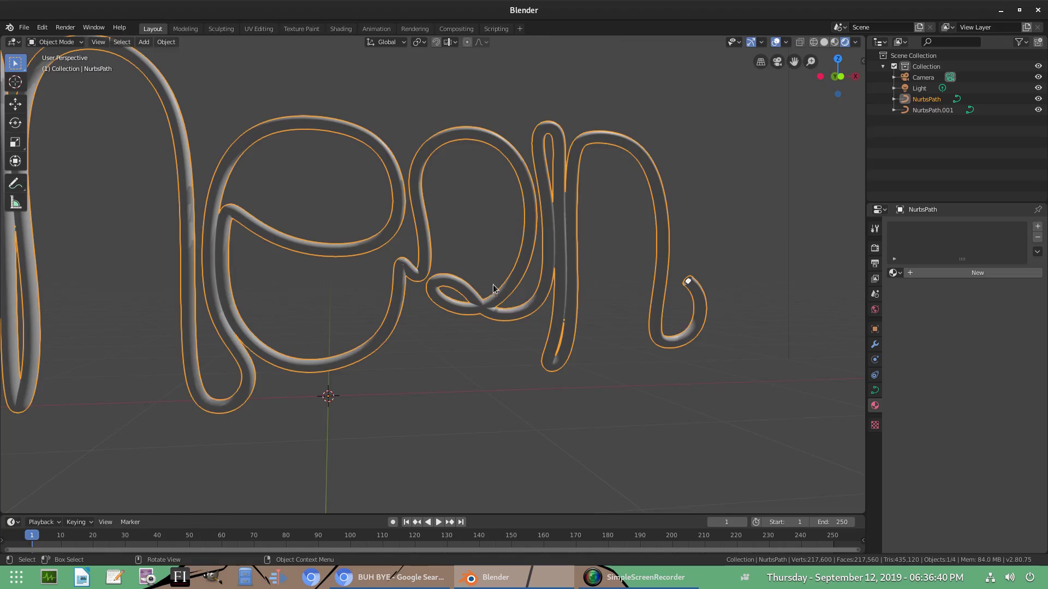
key("g")
right_click(439, 238)
middle_click_drag(396, 274, 461, 303)
scroll(475, 293, "up", 3)
scroll(385, 388, "down", 3)
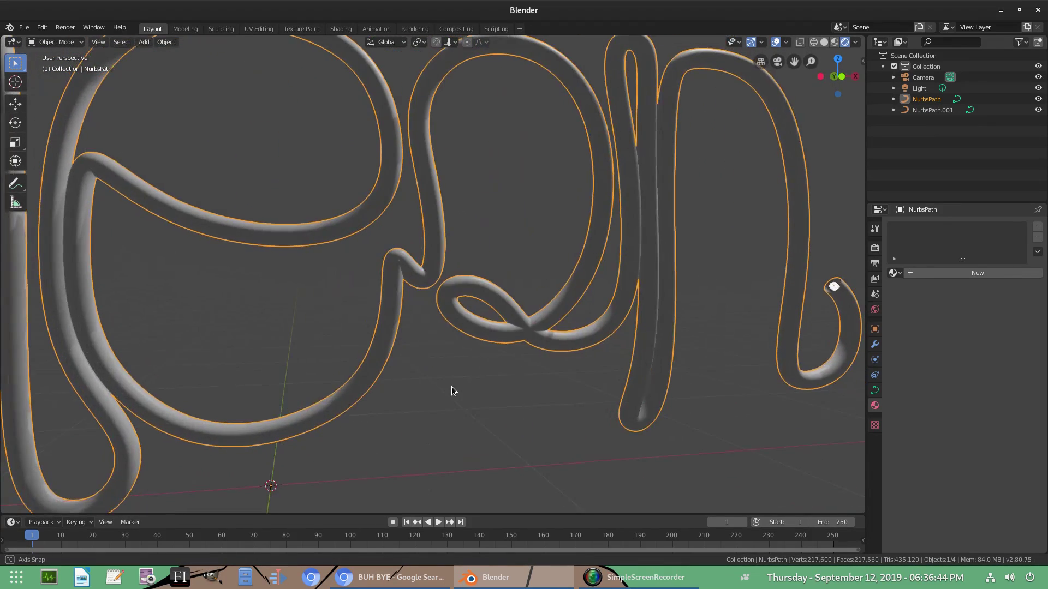
scroll(440, 369, "down", 2)
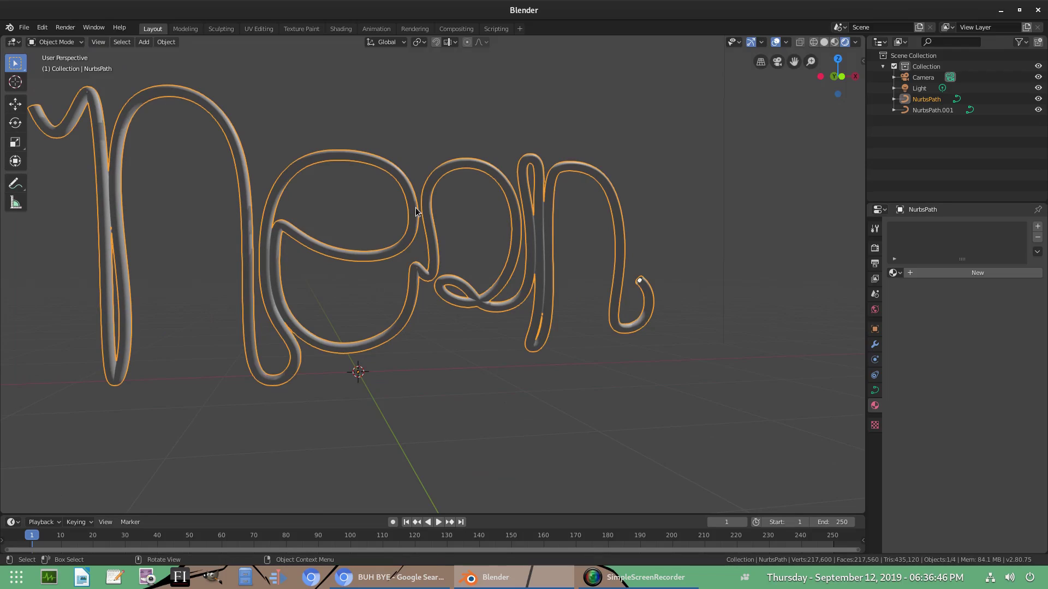
Step: Delete the emissive inner path and return the viewport to solid shading
middle_click_drag(414, 209, 327, 301)
left_click(370, 302)
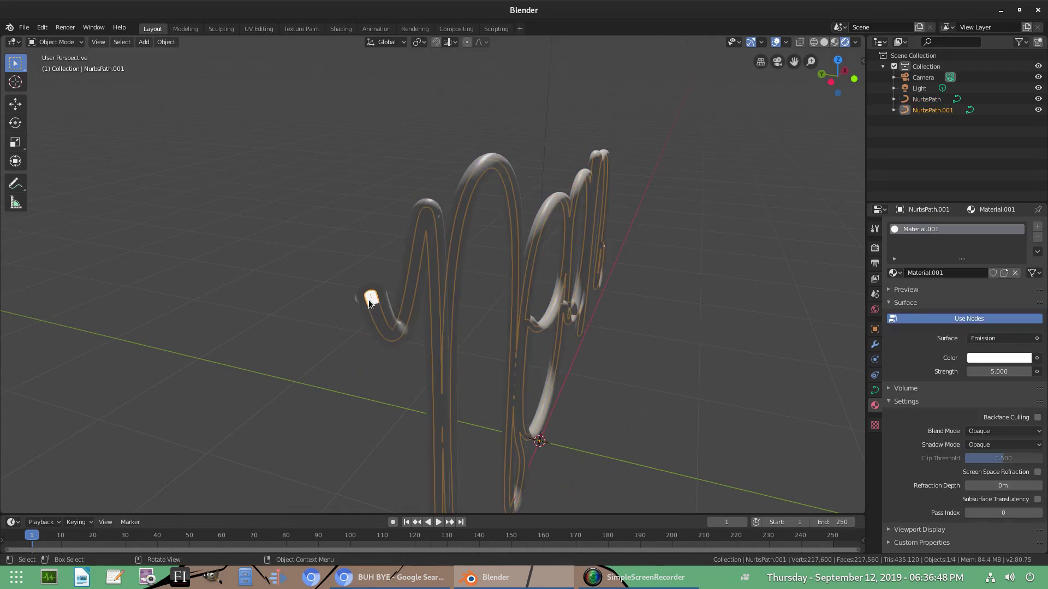
key("Delete")
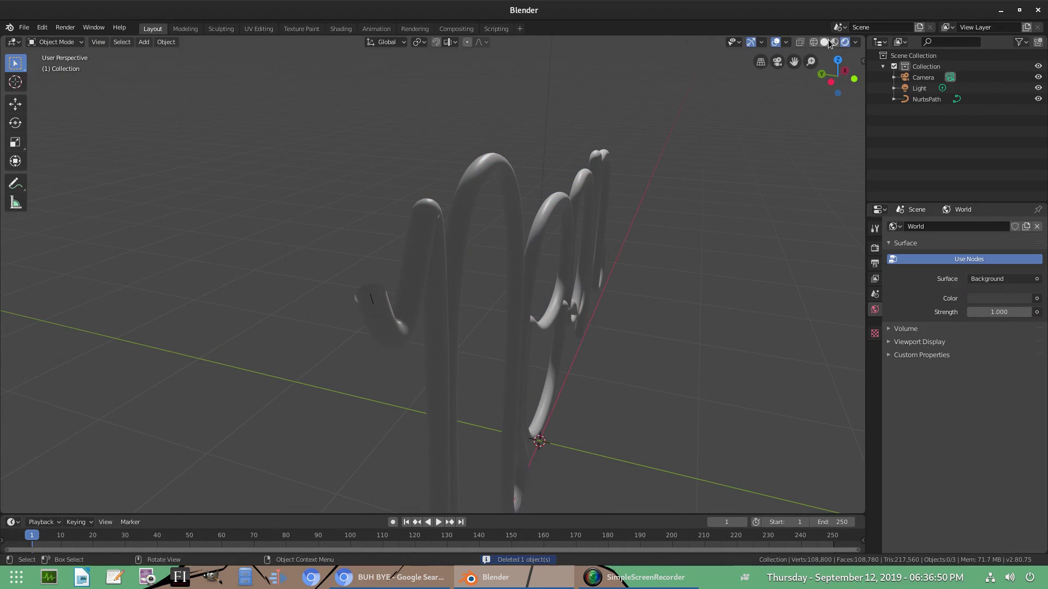
left_click(826, 42)
Step: In Edit Mode, move the control point at the crossing of the "o" loop by about 0.09 m, and return to Object Mode
mouse_move(692, 331)
middle_mouse_down()
mouse_move(585, 356)
mouse_move(493, 394)
mouse_move(470, 383)
mouse_move(529, 223)
mouse_move(524, 248)
mouse_move(595, 254)
mouse_move(409, 255)
mouse_move(561, 270)
middle_mouse_up()
scroll(562, 363, "up", 3)
left_click(409, 255)
key("Tab")
key("g")
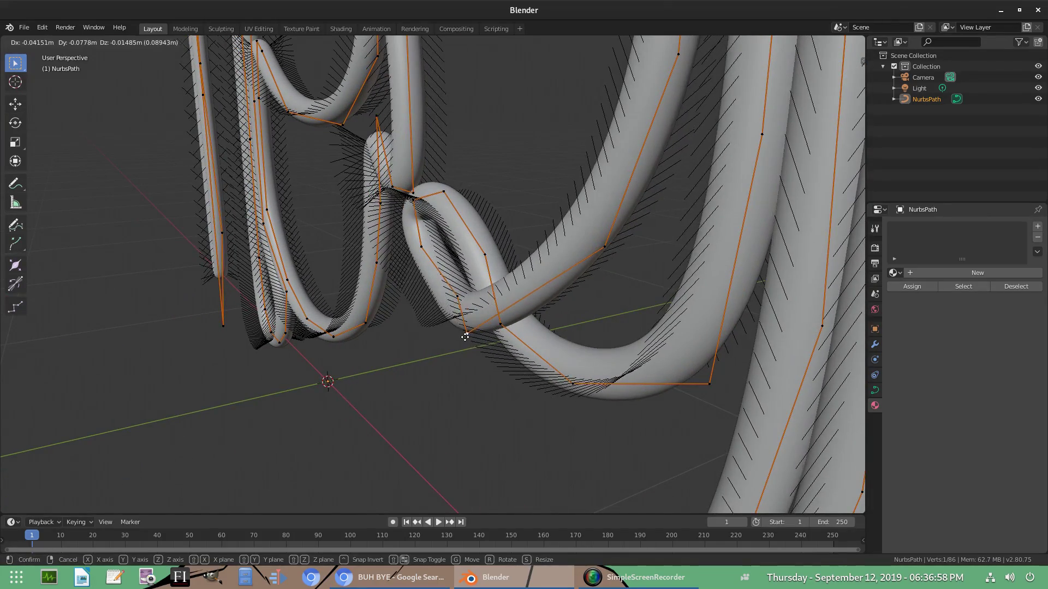
left_click(458, 328)
middle_click_drag(458, 328, 415, 283)
middle_click_drag(407, 245, 517, 382, "shift")
scroll(524, 382, "down", 1)
middle_click_drag(592, 398, 508, 400, "shift")
middle_click_drag(508, 401, 647, 378)
key("Tab")
Step: Duplicate the reshaped tube path and leave the copy in place over the original
scroll(452, 404, "up", 5)
scroll(636, 366, "up", 2)
key("shift+d")
right_click(639, 278)
middle_click_drag(649, 251, 671, 254)
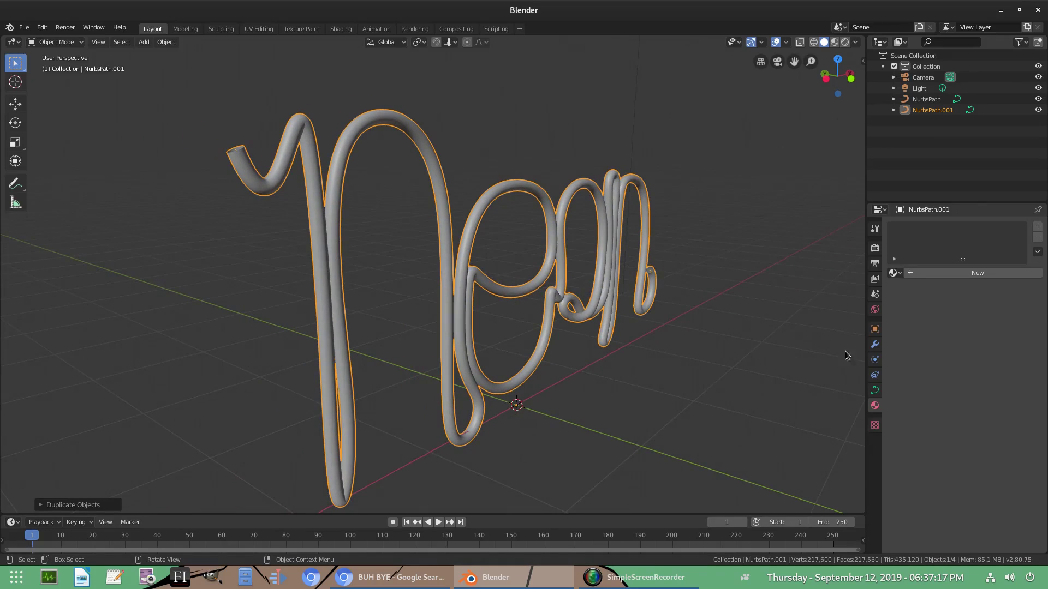
Step: Set the duplicate path's bevel depth to 0.015 m, making it a thin core inside the outer tube
left_click(873, 391)
mouse_move(704, 289)
middle_mouse_down()
mouse_move(722, 304)
mouse_move(712, 303)
middle_mouse_up()
scroll(508, 284, "up", 2)
mouse_move(633, 309)
middle_mouse_down()
mouse_move(666, 312)
mouse_move(645, 313)
middle_mouse_up()
scroll(665, 312, "up", 2)
double_click(994, 376)
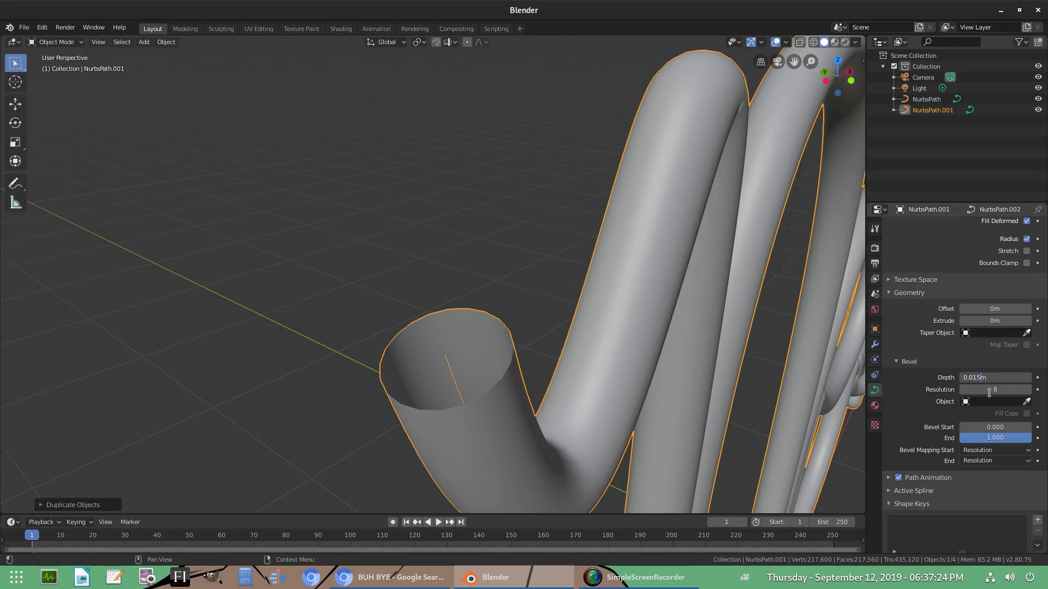
key("Return")
scroll(634, 394, "down", 5)
mouse_move(610, 384)
middle_mouse_down()
mouse_move(655, 393)
mouse_move(591, 379)
middle_mouse_up()
middle_click_drag(505, 421, 580, 349)
Step: Assign the existing Material.001 to the inner path and the existing material named Material to the outer tube
left_click(875, 406)
left_click(893, 273)
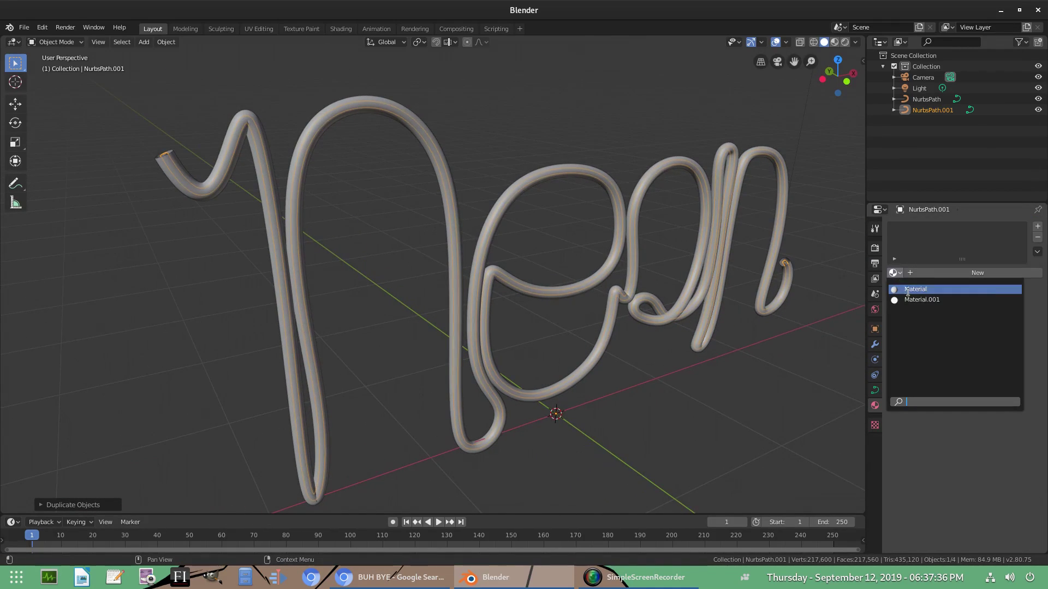
left_click(909, 301)
left_click(484, 244)
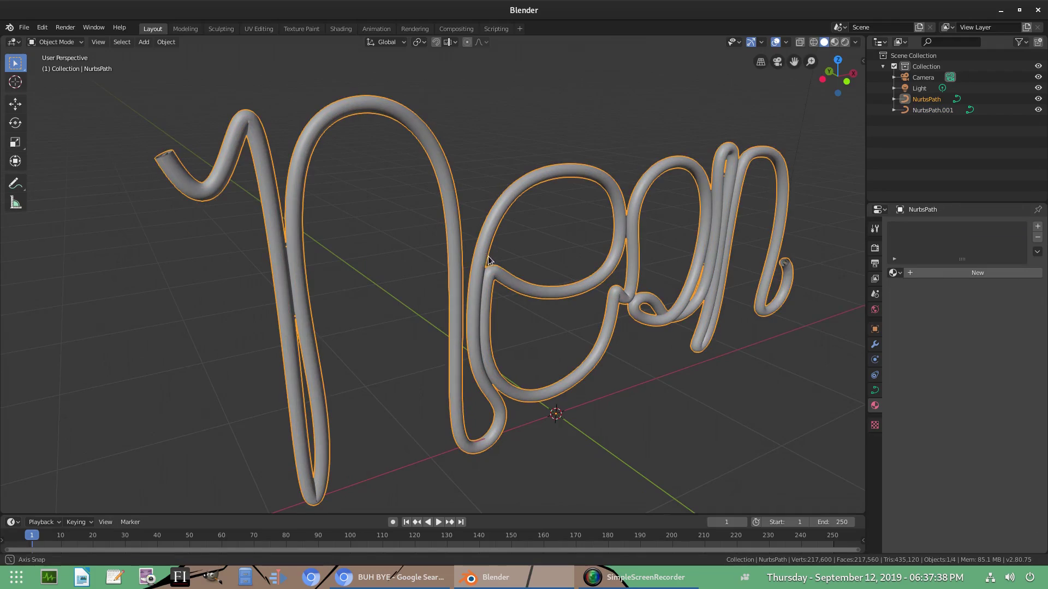
middle_click_drag(484, 245, 545, 251)
left_click(895, 273)
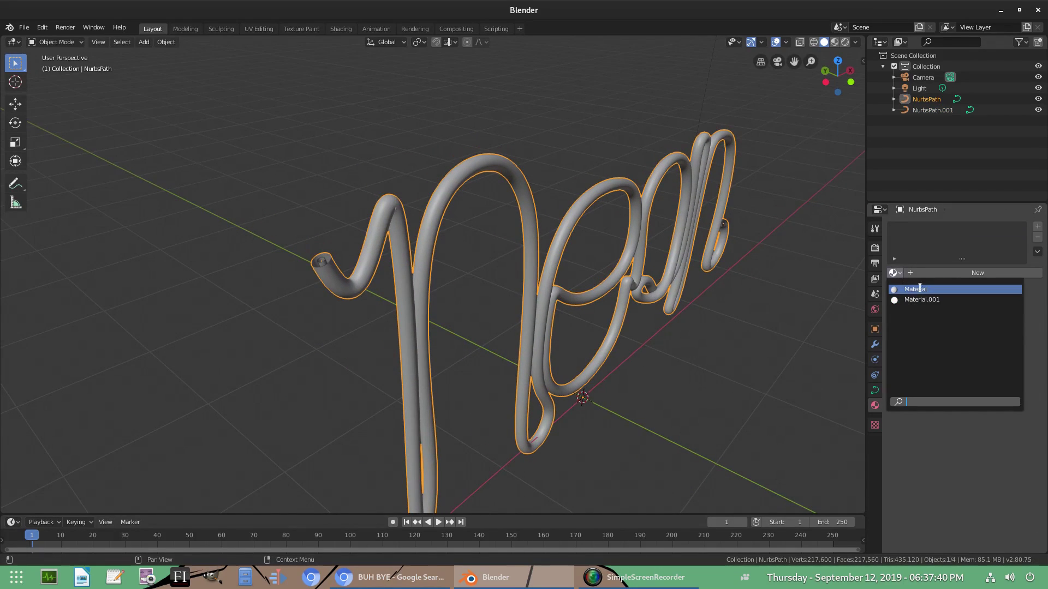
left_click(917, 289)
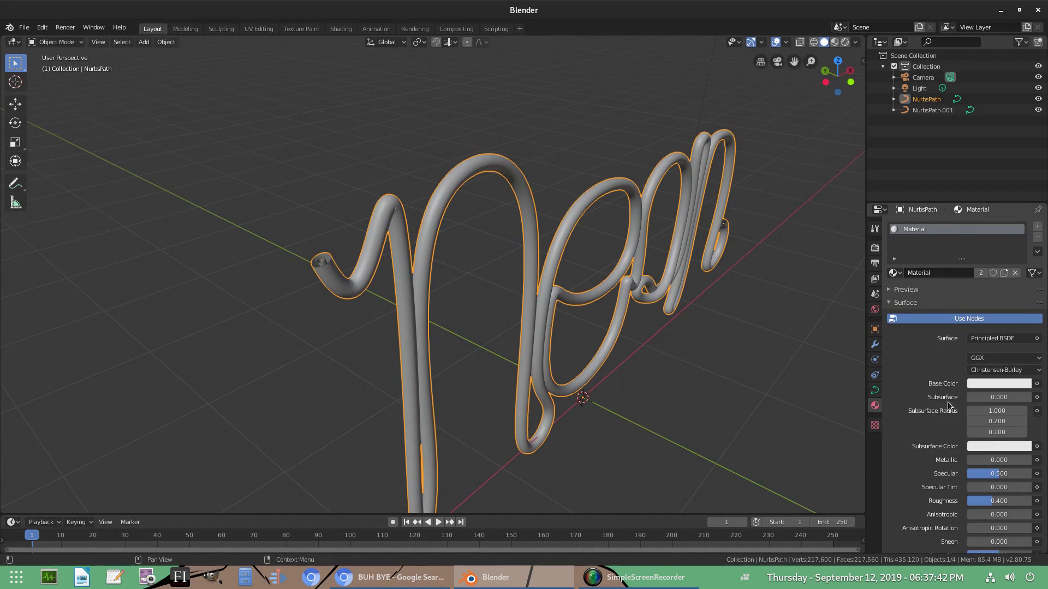
Step: Set the outer tube material's transmission to 1.000, specular to 0.692 and roughness to 0.242, and enable Screen Space Refraction
scroll(954, 378, "down", 5)
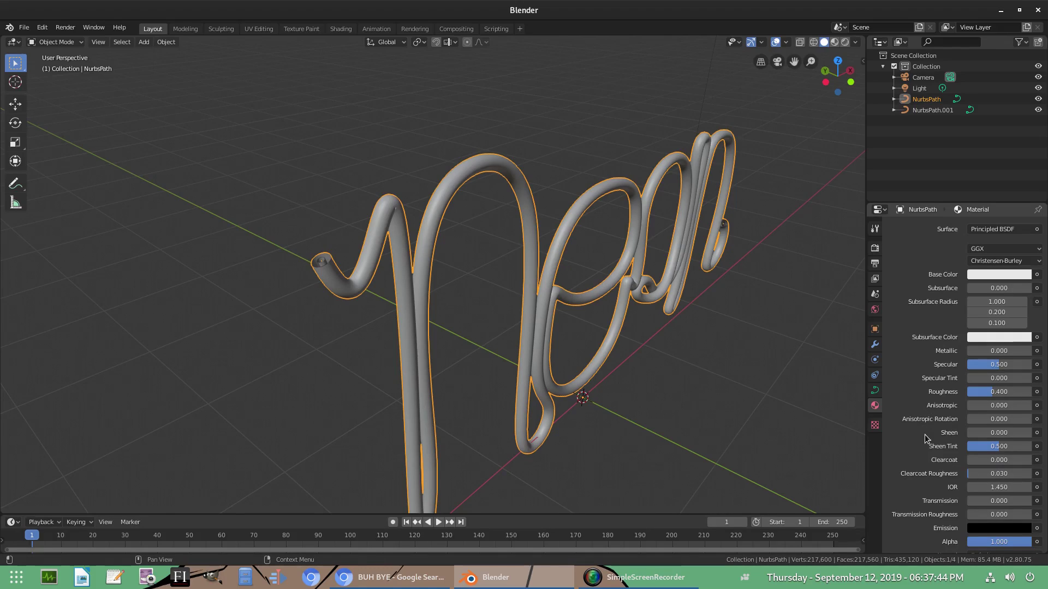
scroll(924, 435, "down", 5)
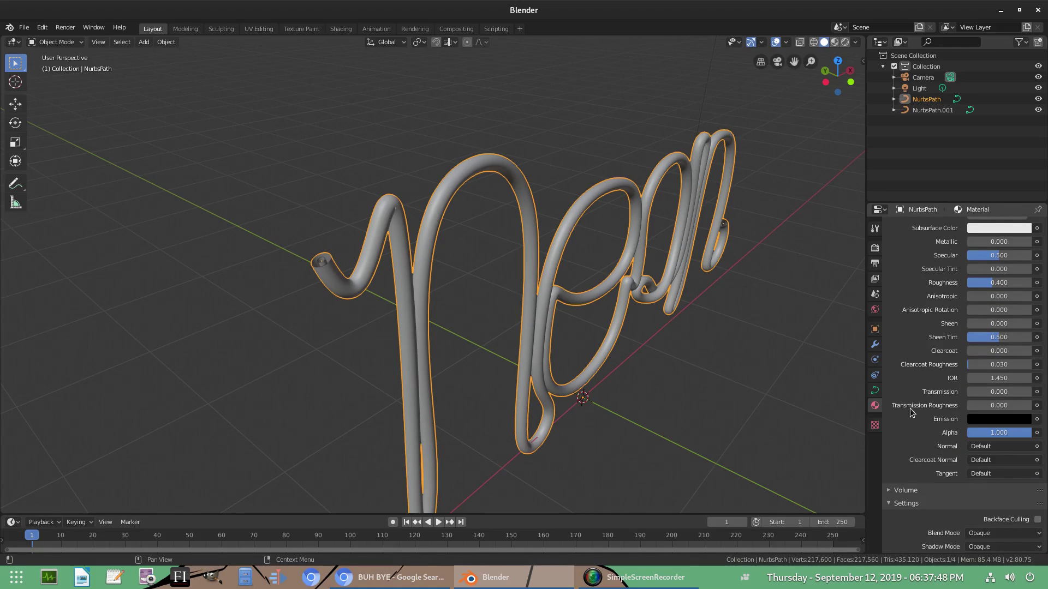
left_click_drag(982, 392, 1031, 391)
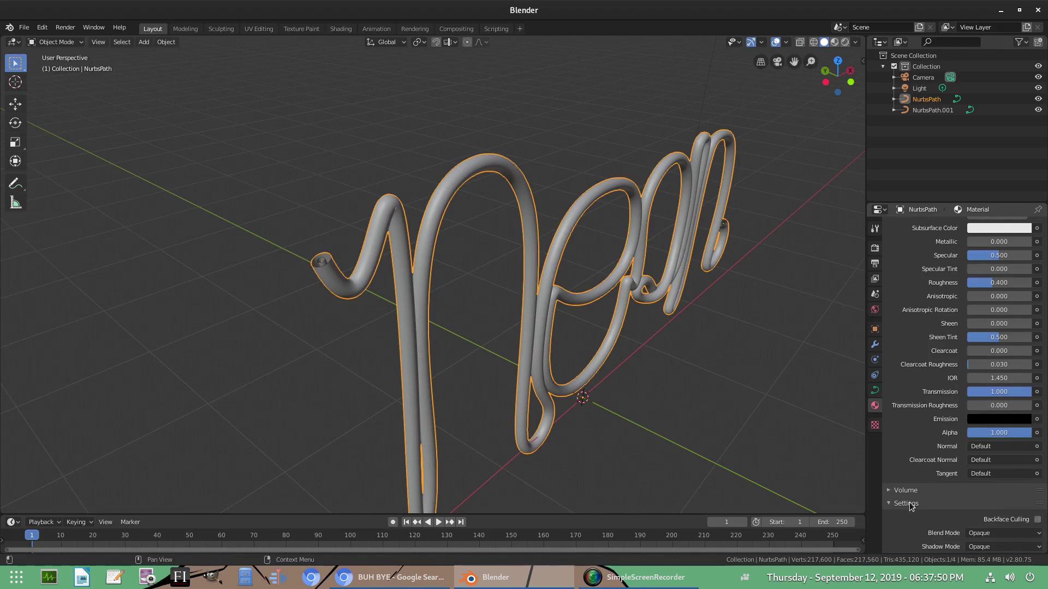
scroll(910, 503, "up", 3)
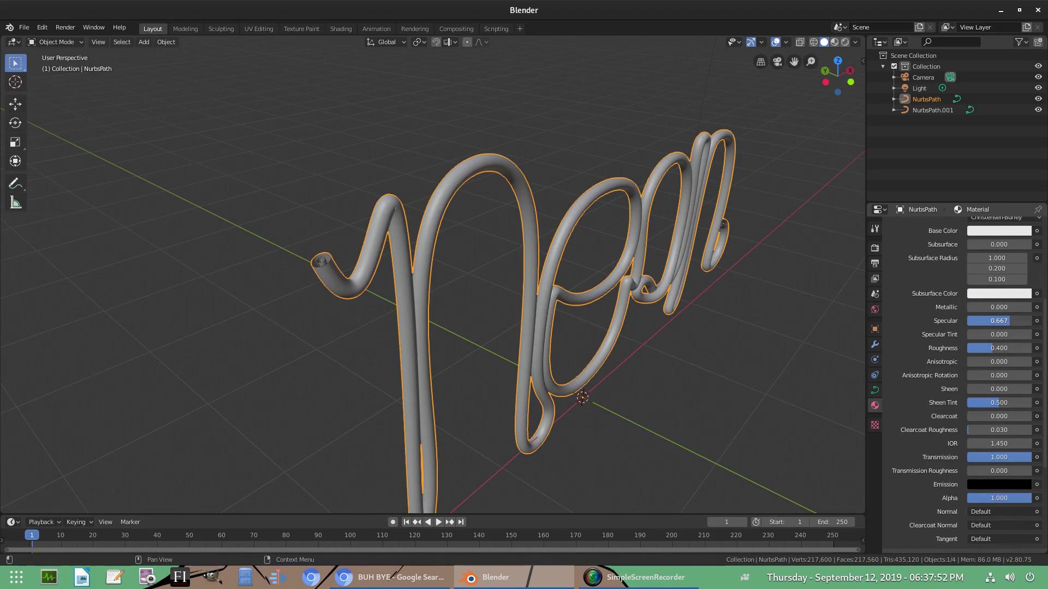
left_click_drag(1010, 321, 1008, 348)
scroll(922, 463, "down", 7)
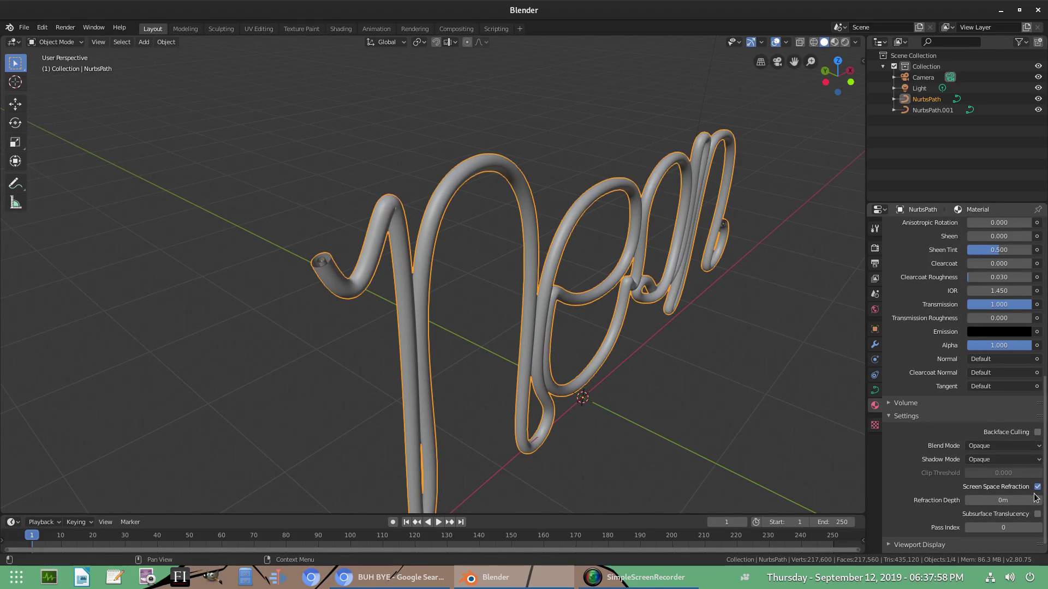
Step: Switch the viewport to rendered shading and enable Eevee's Screen Space Reflections with Refraction
left_click(845, 42)
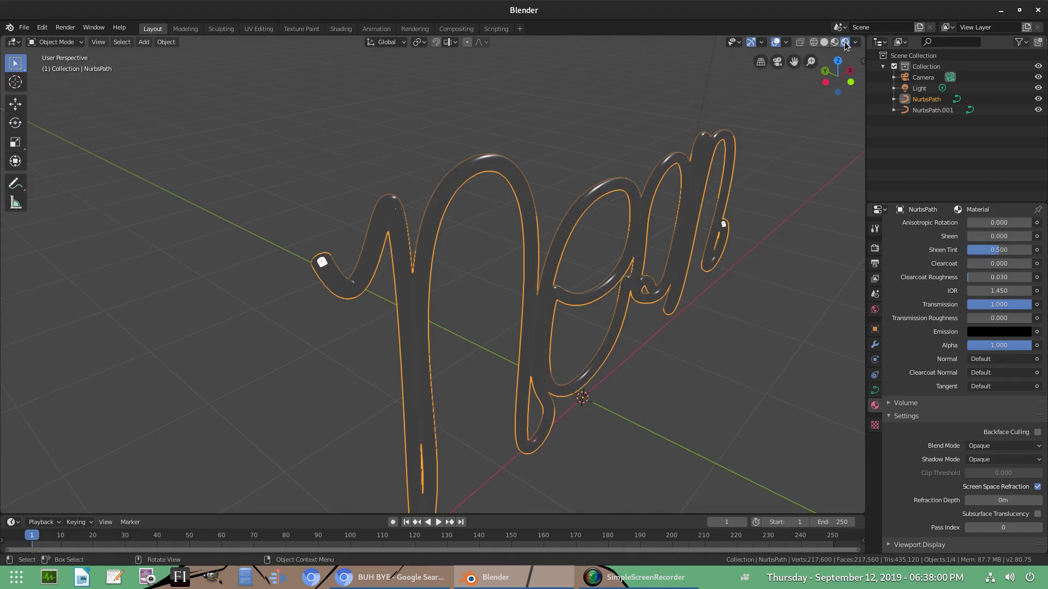
scroll(791, 355, "up", 2)
left_click(875, 249)
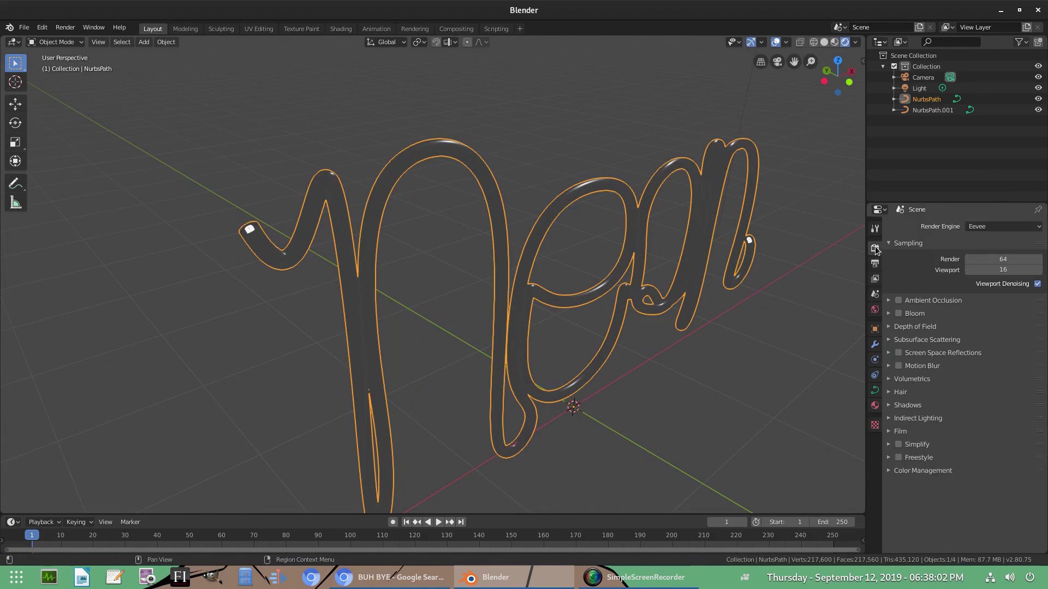
left_click(899, 353)
left_click(889, 354)
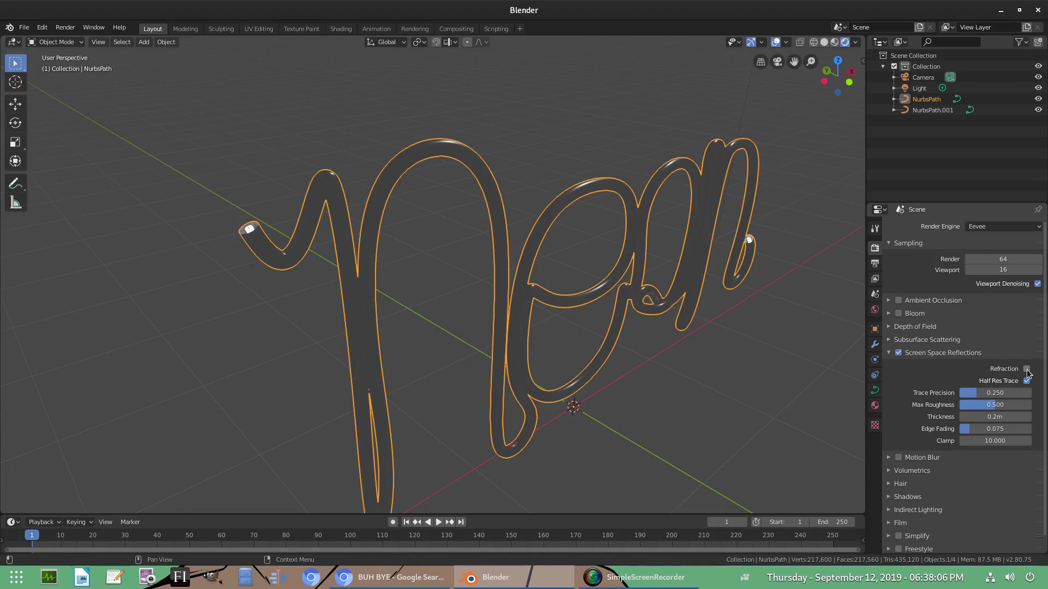
middle_click_drag(576, 460, 269, 280)
Step: Set the inner path's emission strength to 1 and check the tube's look up close
left_click(468, 322)
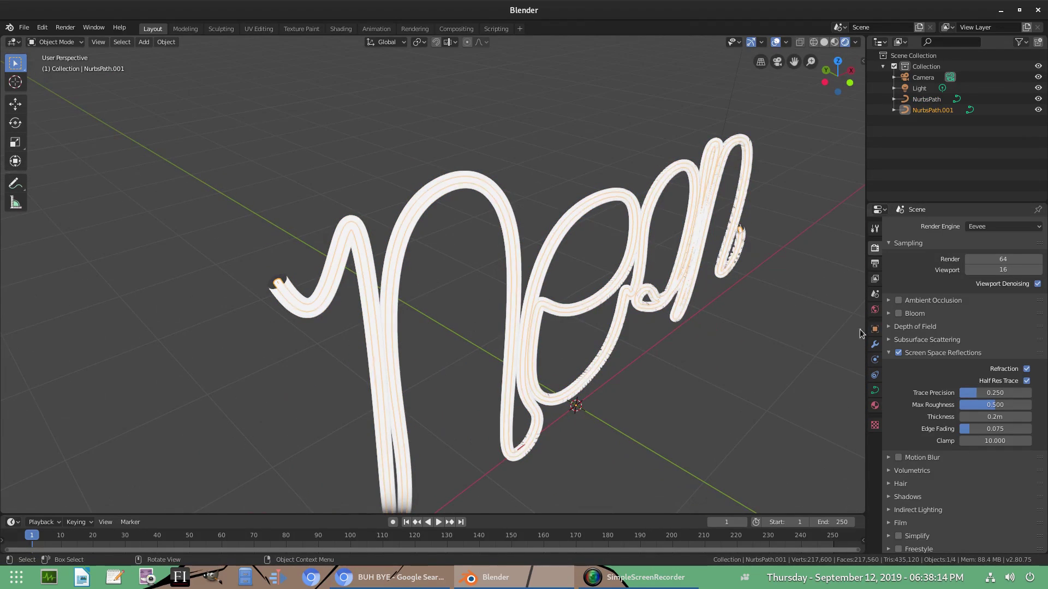
left_click(875, 405)
left_click(997, 371)
key("Return")
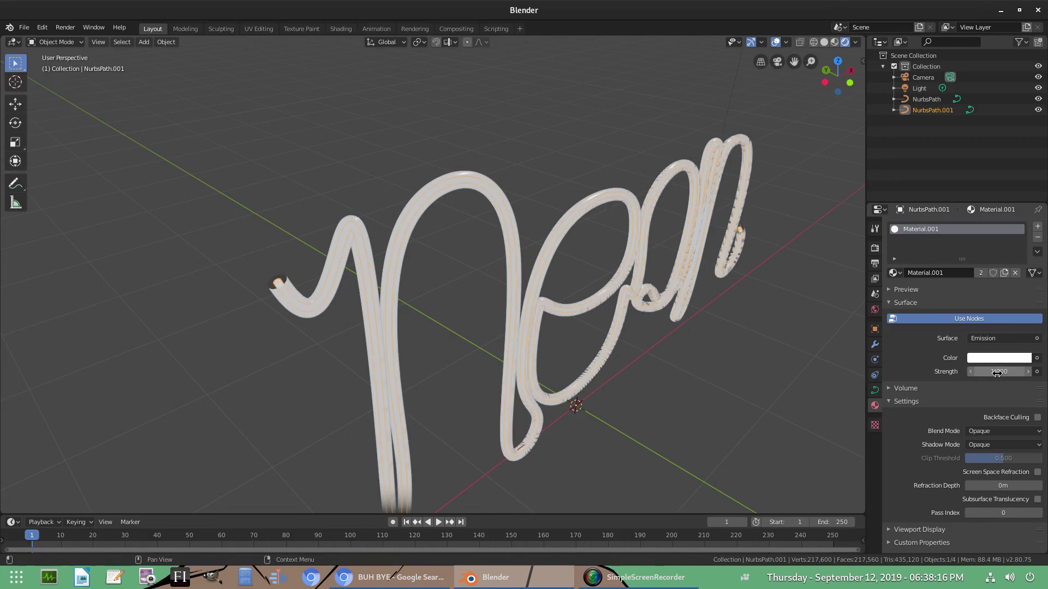
middle_click_drag(605, 372, 558, 361)
scroll(558, 358, "up", 4)
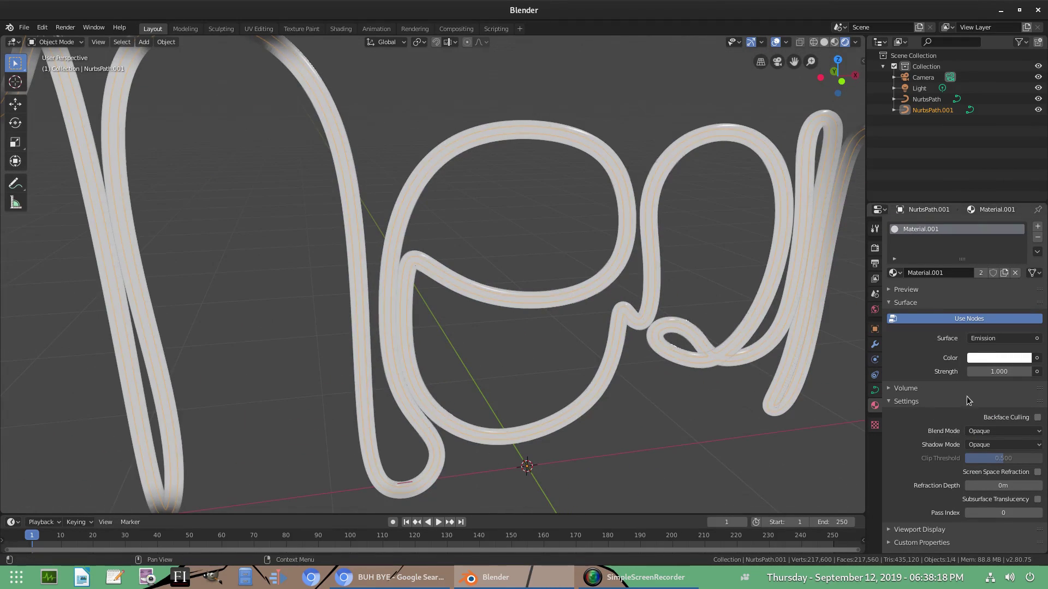
scroll(572, 377, "down", 4)
Step: Set the outer tube material's refraction depth to 0.15 m and check the refraction along the letters
left_click(458, 293)
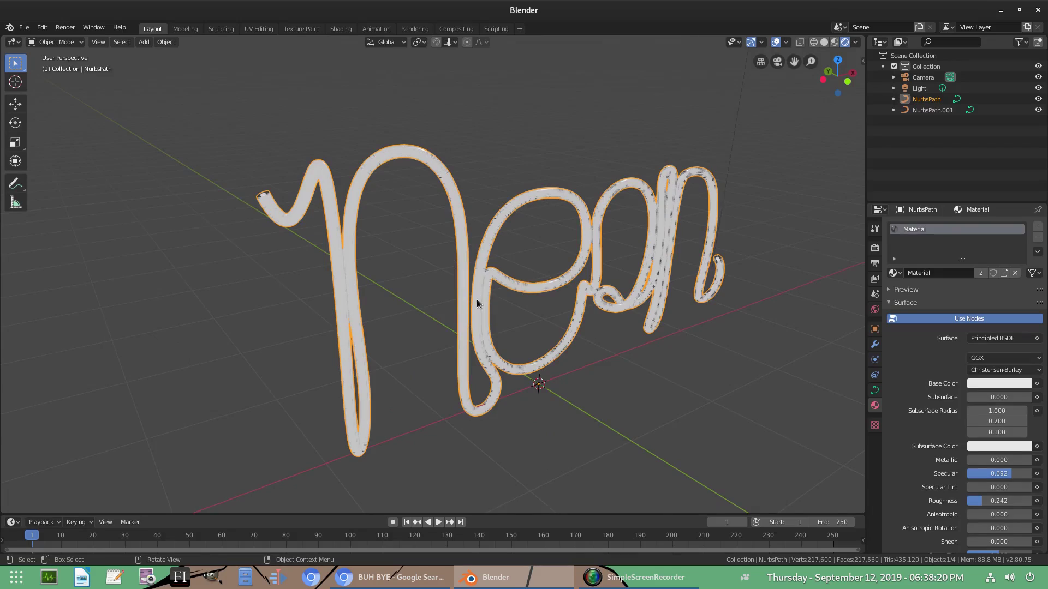
scroll(480, 300, "up", 4)
scroll(937, 430, "down", 8)
scroll(701, 437, "up", 2)
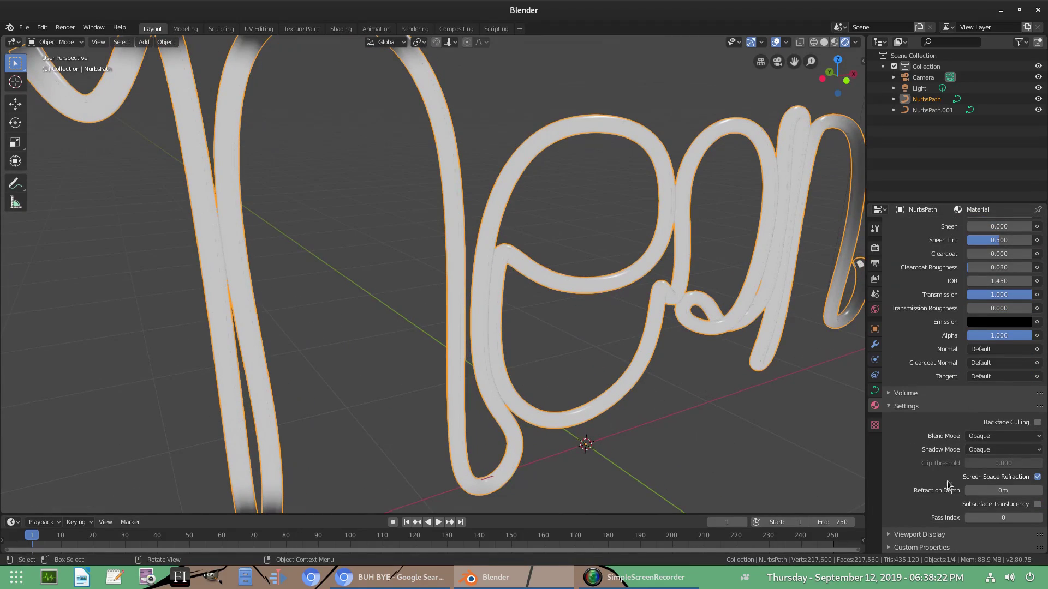
left_click_drag(1002, 490, 1015, 491)
scroll(711, 449, "down", 4)
middle_click_drag(711, 449, 592, 400)
scroll(611, 420, "up", 3)
Step: Set the outer tube material's refraction depth to 0.25 m
left_click(986, 490)
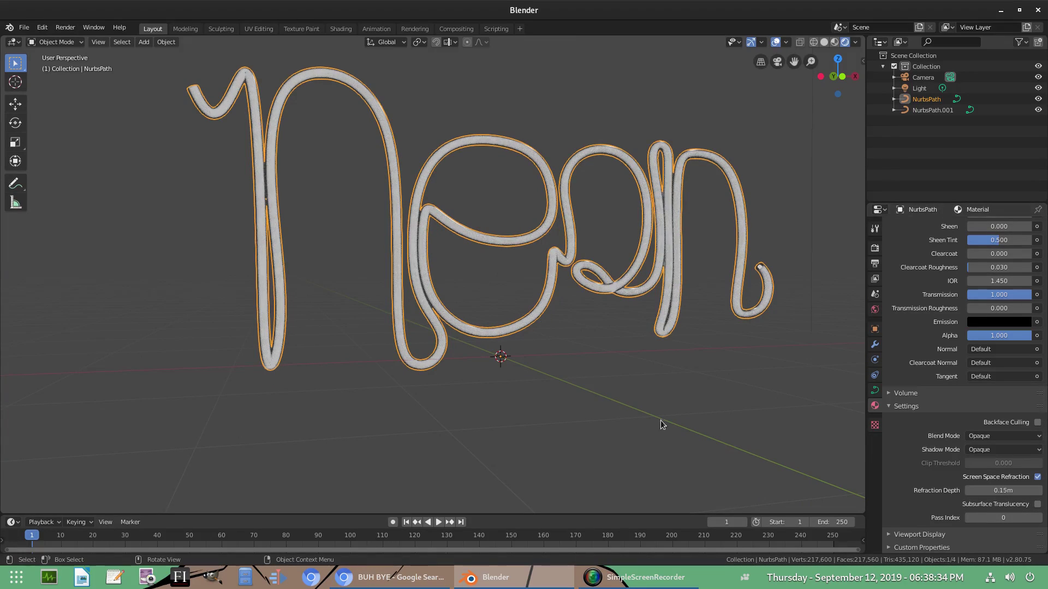
key("Return")
left_click(985, 490)
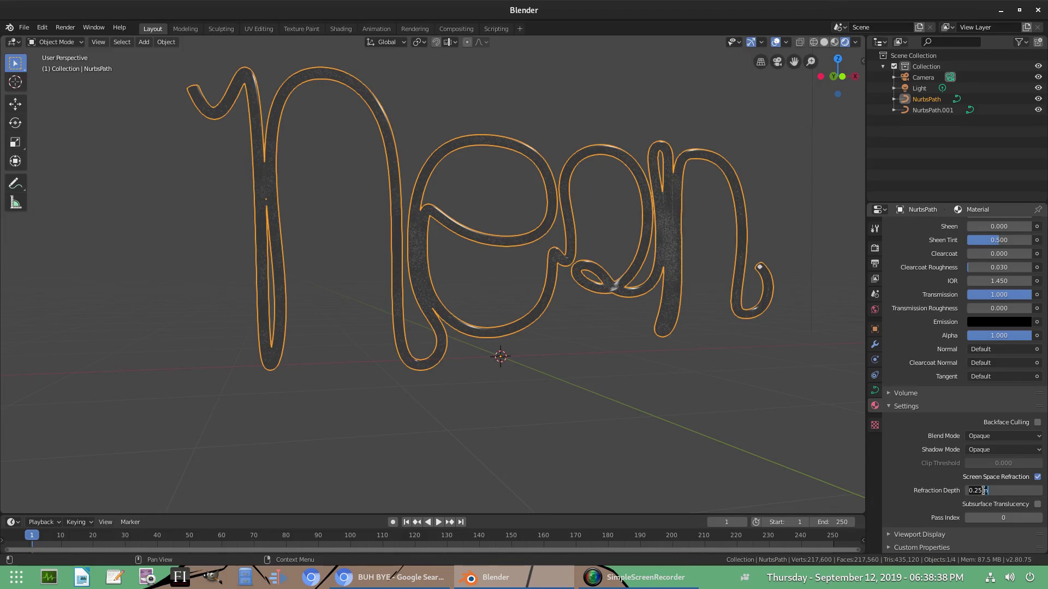
key("Return")
mouse_move(575, 425)
middle_mouse_down()
mouse_move(522, 423)
mouse_move(603, 427)
mouse_move(561, 427)
middle_mouse_up()
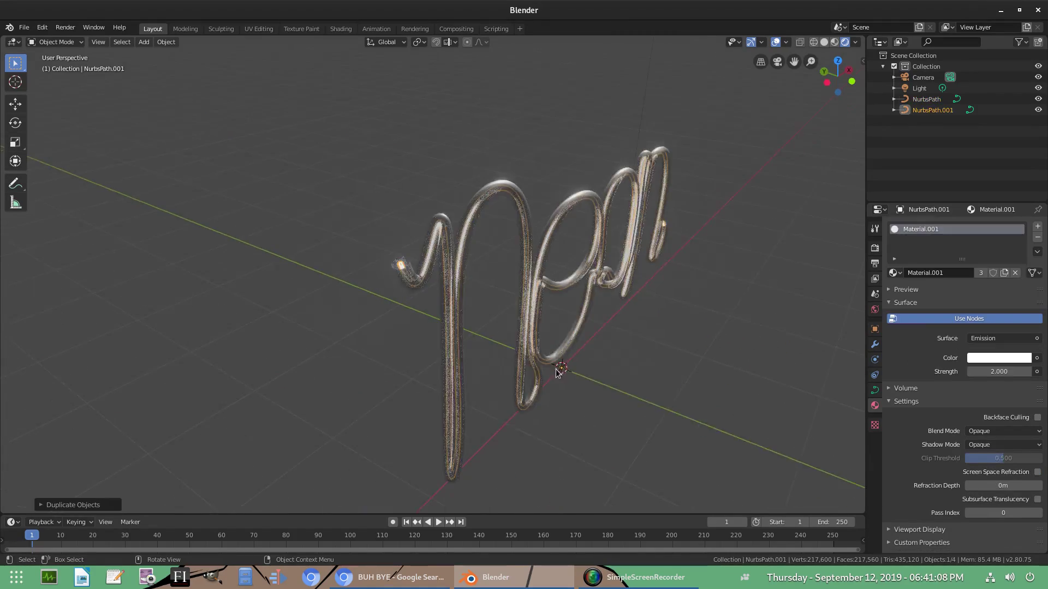
Step: Change the outer tube material's base color to light green, with hue 0.381 and saturation 0.472
middle_click_drag(546, 393, 519, 264)
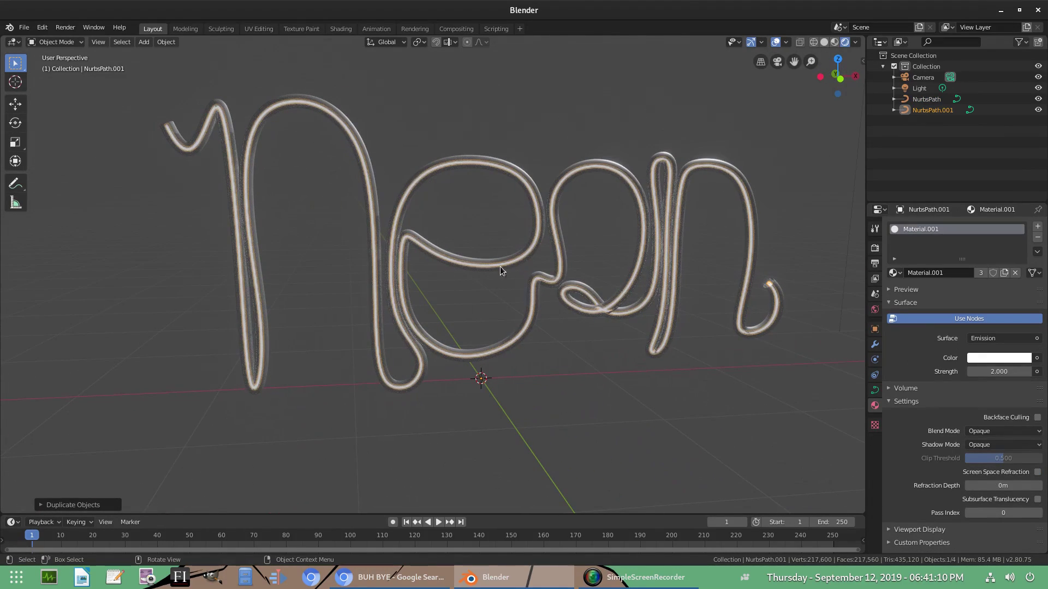
left_click(459, 255)
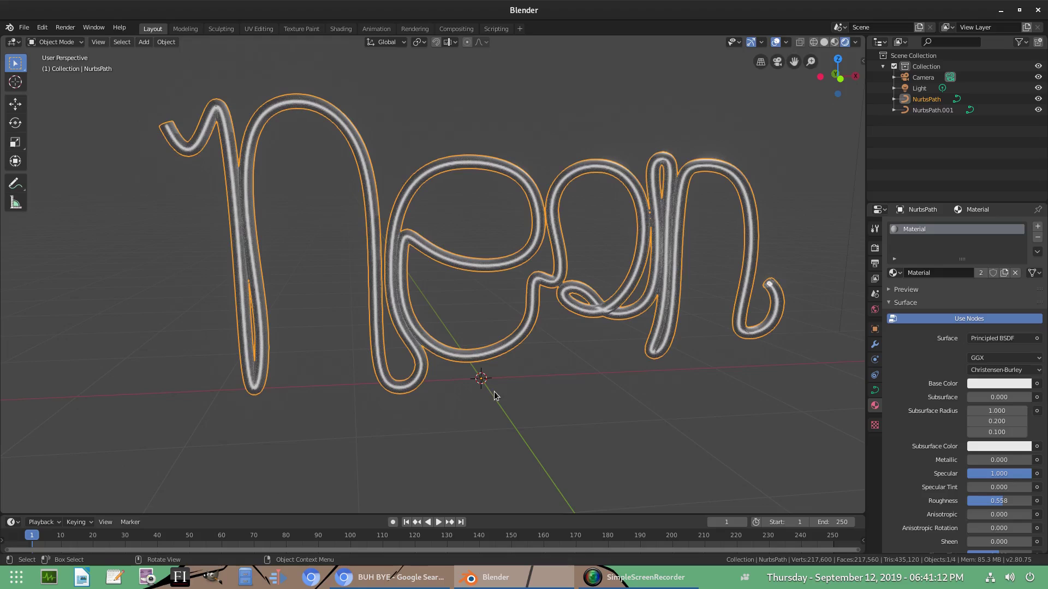
left_click(999, 384)
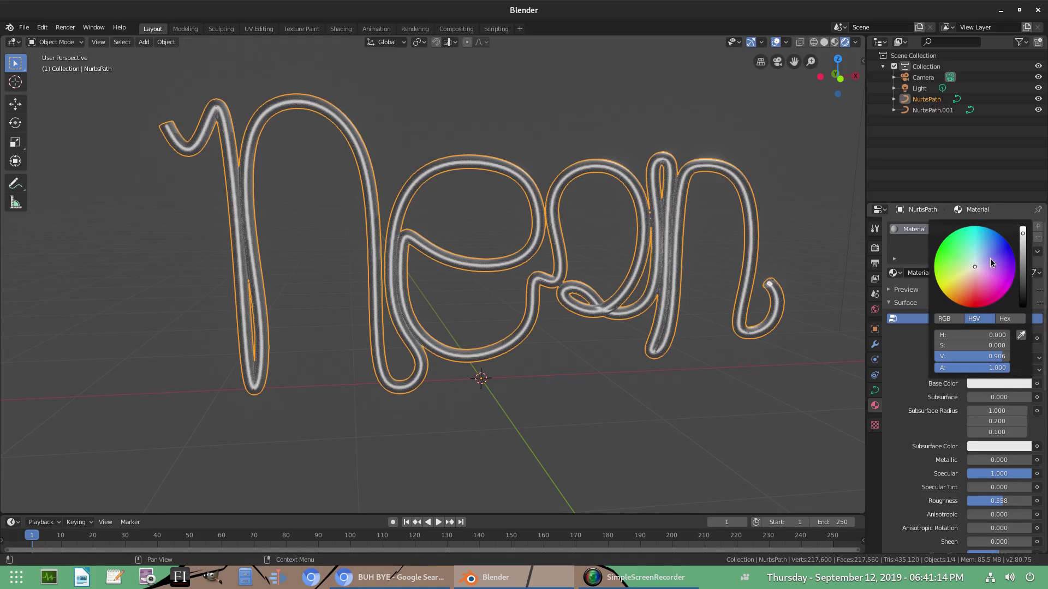
left_click(987, 248)
left_click_drag(967, 247, 959, 247)
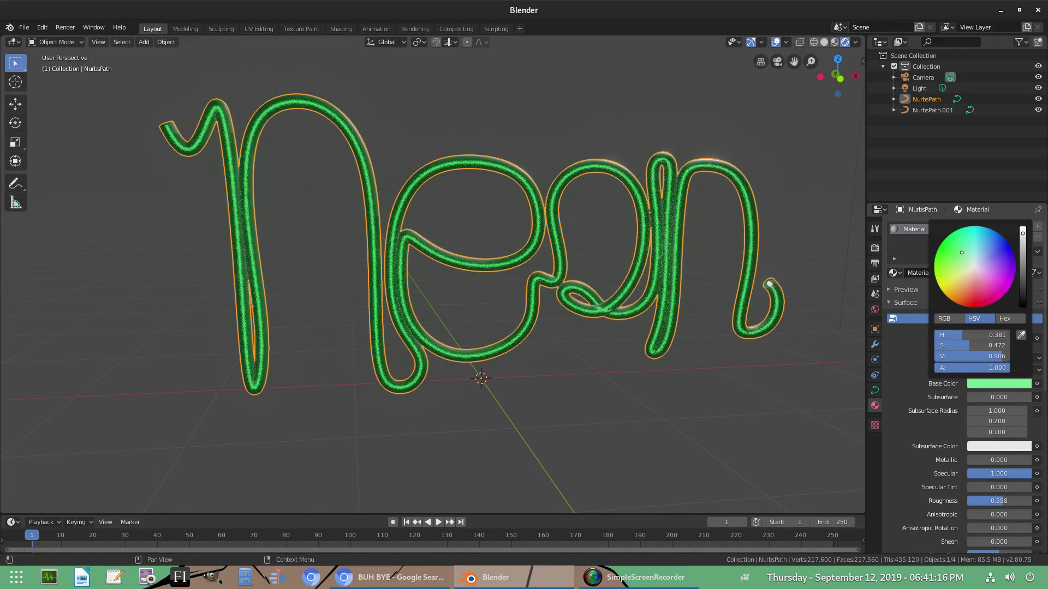
Step: Turn off the viewport overlays to view the green tube without grid and outlines
middle_click_drag(658, 384, 673, 389)
left_click(775, 41)
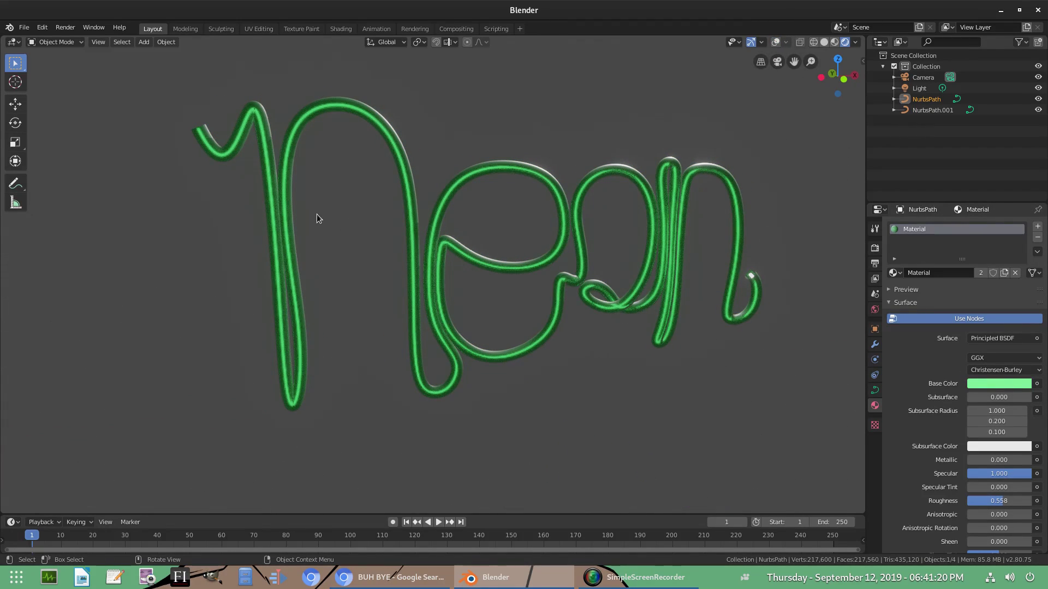
middle_click_drag(317, 215, 293, 201)
Step: Raise the inner path's emission strength to 50 and view the sign from the front
left_click(202, 152)
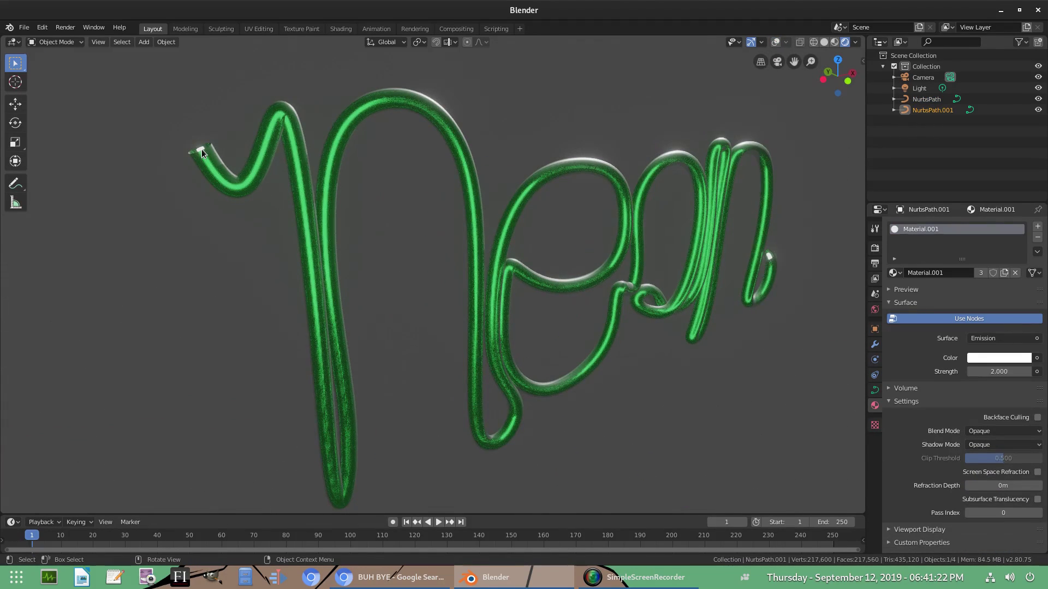
left_click(990, 372)
type("4.010")
key("Return")
scroll(625, 387, "down", 3)
middle_click_drag(624, 387, 602, 387)
left_click(1004, 374)
type("0")
key("Return")
key("KP_1")
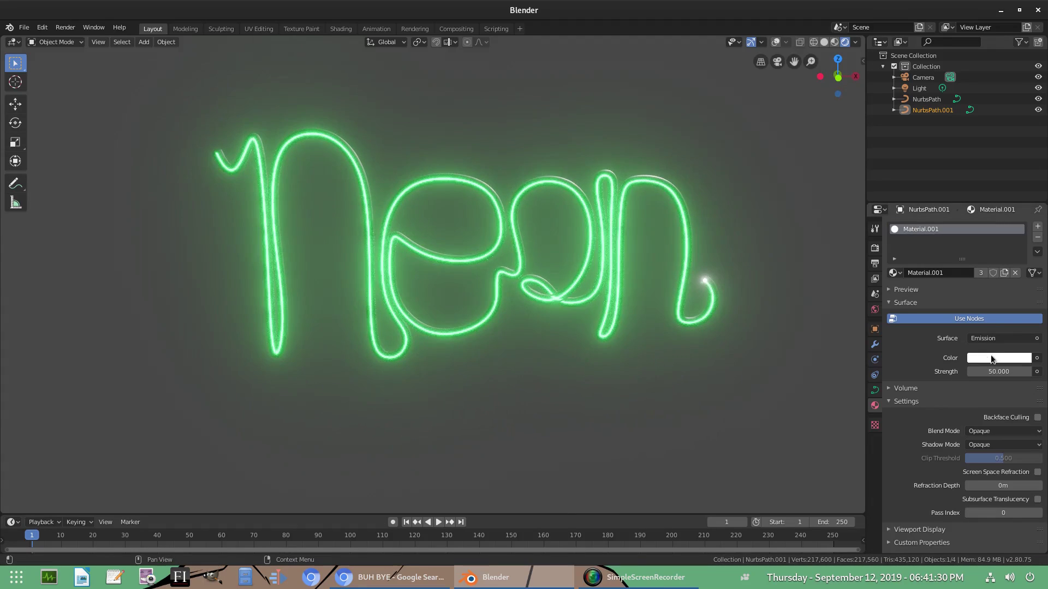
Step: Set the inner path's emission strength to 1000 and check the glow from farther away
left_click(999, 370)
type("1000")
key("Return")
left_click(1001, 370)
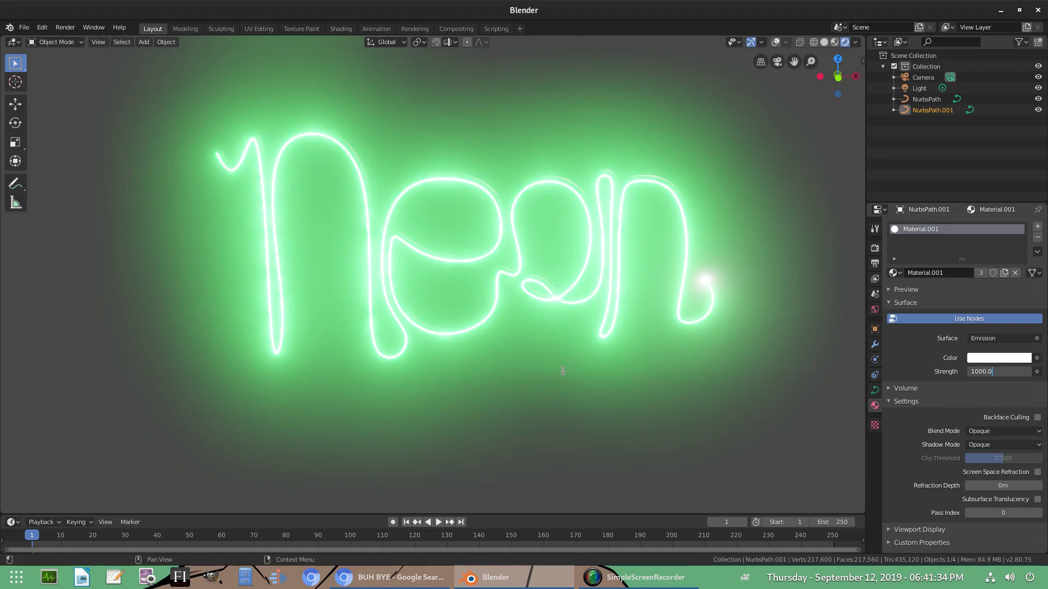
left_click(568, 378)
scroll(568, 378, "down", 3)
mouse_move(569, 378)
middle_mouse_down()
mouse_move(630, 352)
mouse_move(555, 387)
middle_mouse_up()
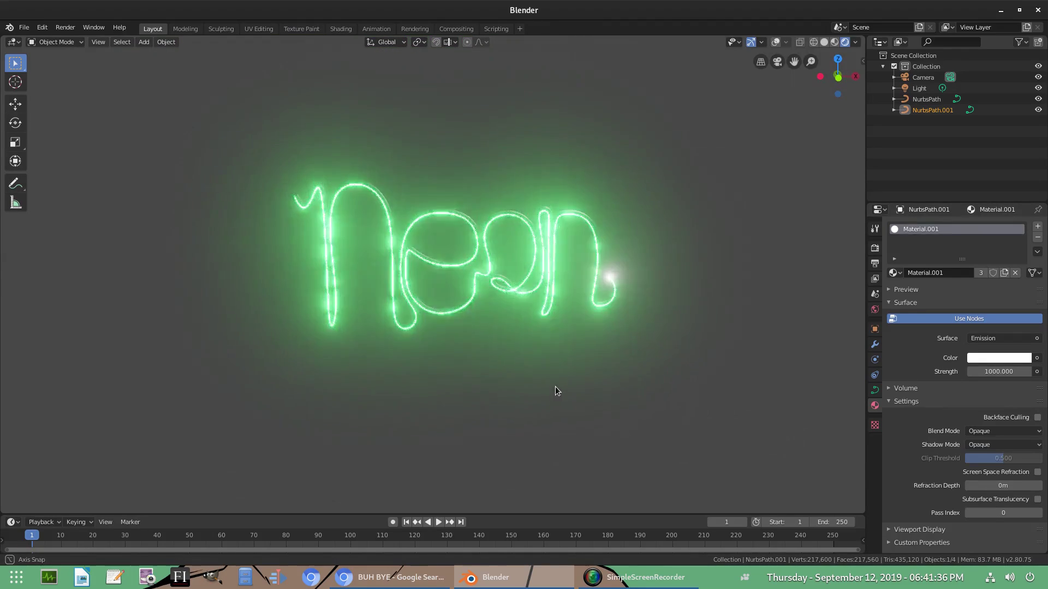
Step: Set the inner path's emission strength to 5000 and compare the glow at different distances
left_click(984, 371)
key("Return")
left_click(998, 371)
key("Return")
scroll(591, 427, "down", 2)
scroll(605, 428, "up", 4)
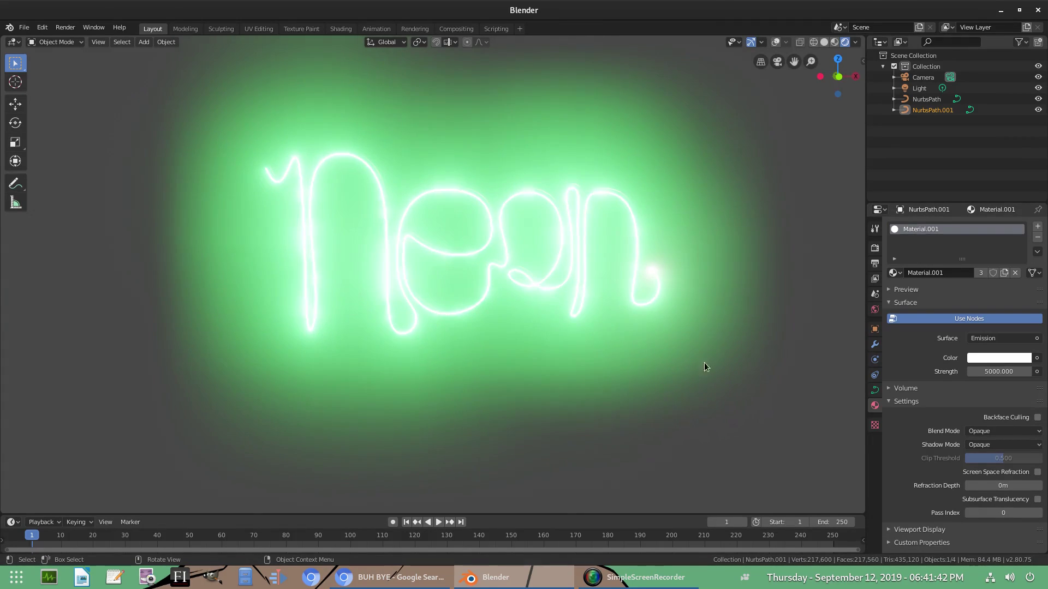